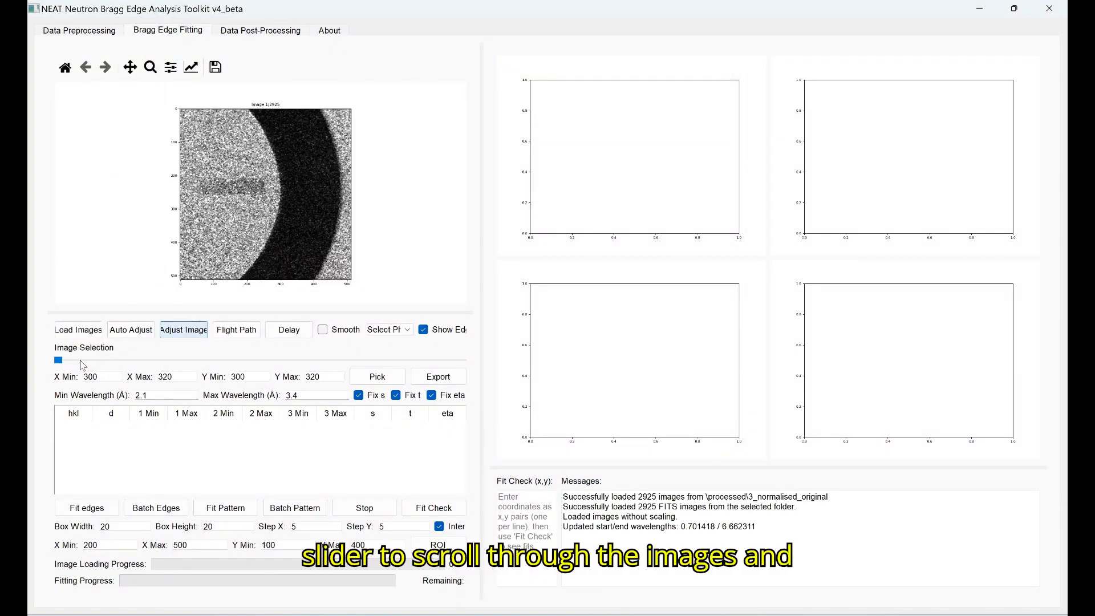
Display image 1794 of the stack, auto-adjust its brightness and contrast, and enlarge the image view
{"action": "left_click_drag", "start_coordinate": [59, 360], "coordinate": [302, 364]}
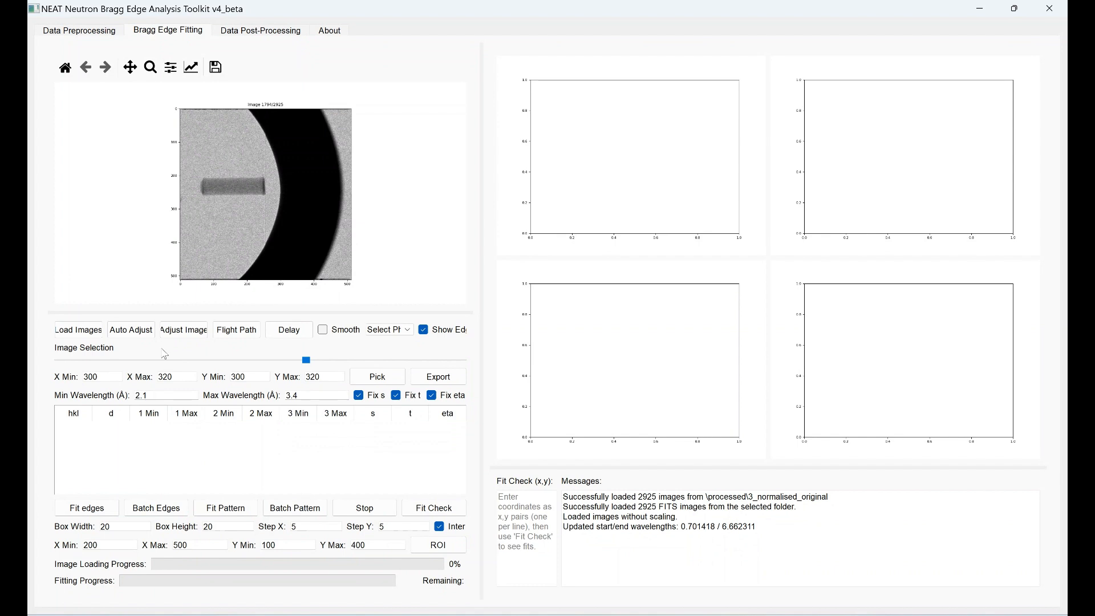
{"action": "left_click", "coordinate": [130, 331]}
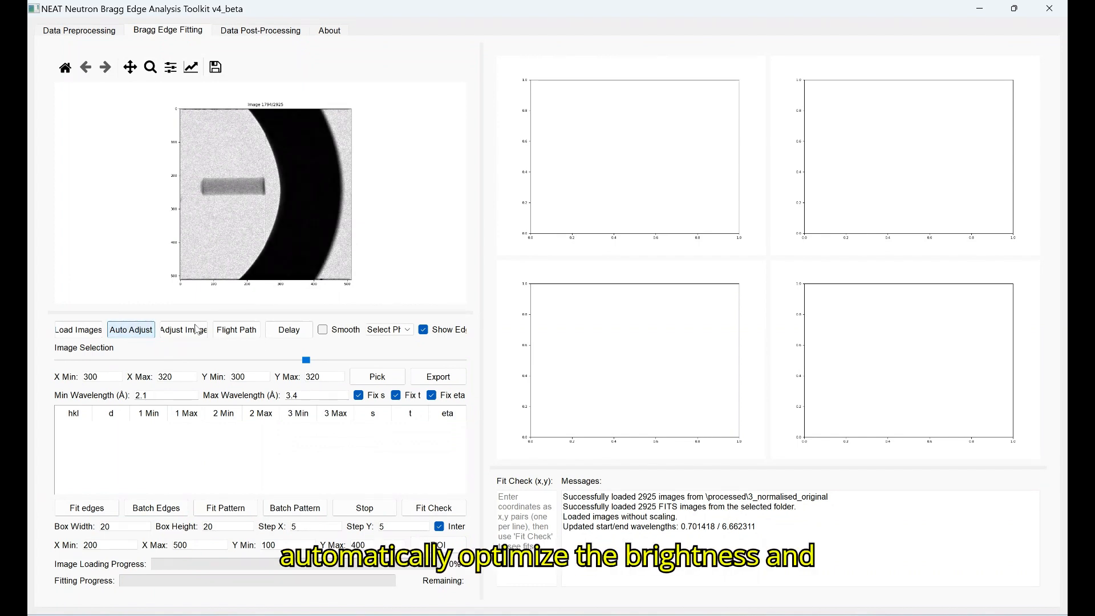
{"action": "left_click_drag", "start_coordinate": [229, 311], "coordinate": [229, 374]}
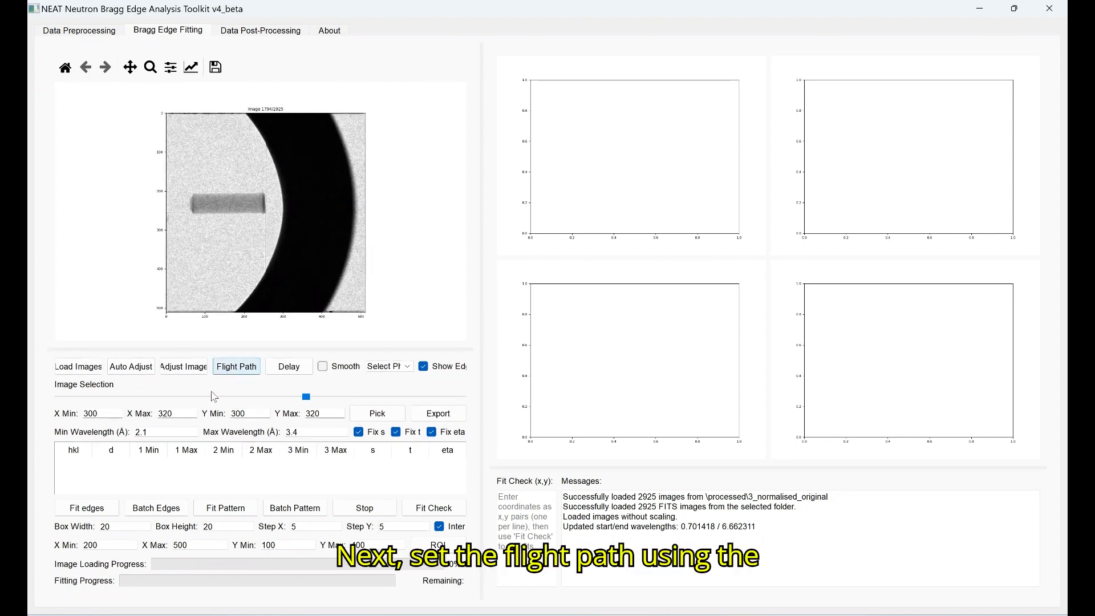
Apply a flight path of 56.4 and a time delay correction of 0
{"action": "left_click", "coordinate": [230, 369]}
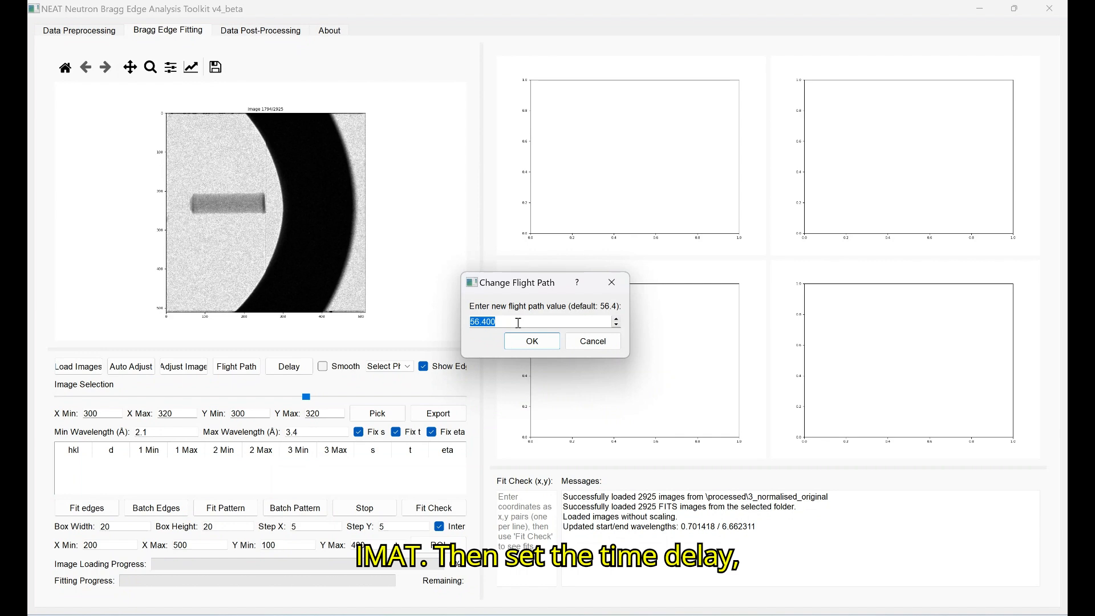
{"action": "left_click", "coordinate": [532, 340]}
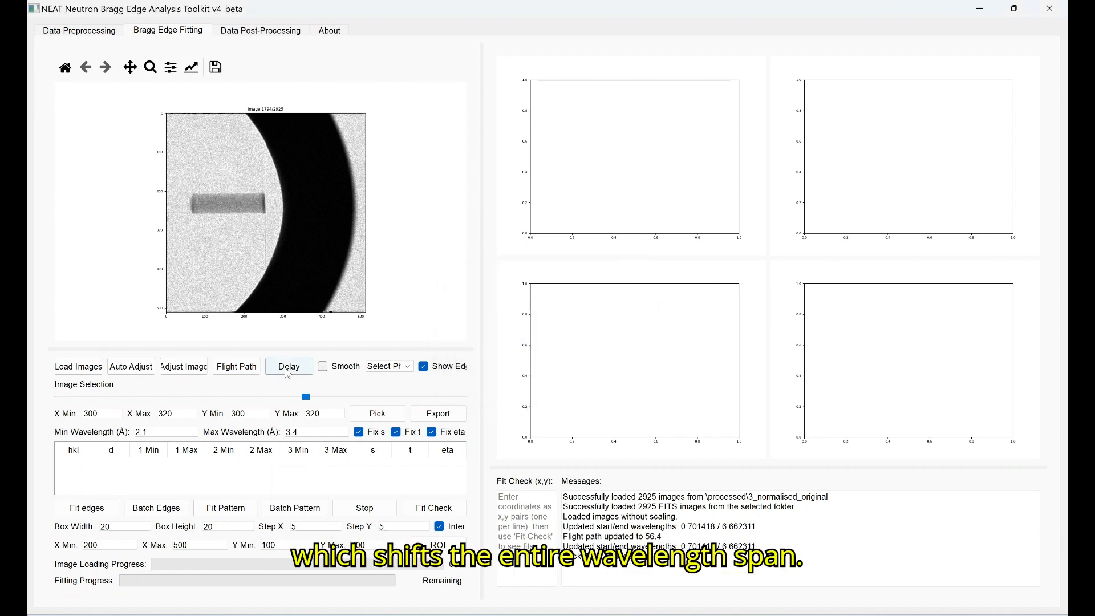
{"action": "left_click", "coordinate": [288, 368]}
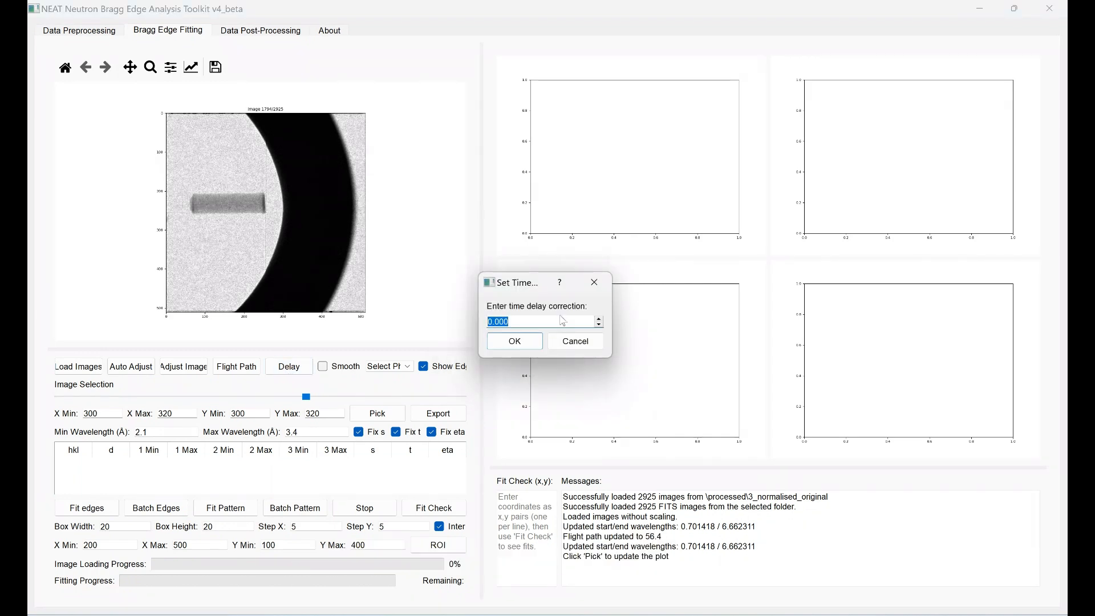
{"action": "left_click", "coordinate": [515, 344]}
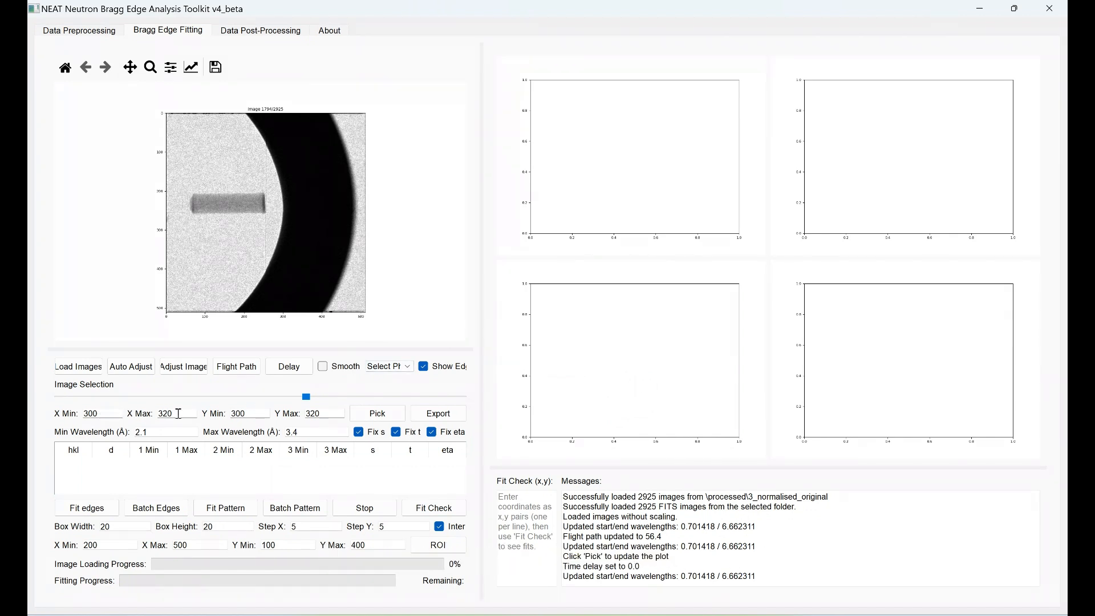
Set the region's X Max and Y Max to 330 and extract its spectrum
{"action": "left_click_drag", "start_coordinate": [182, 416], "coordinate": [152, 413]}
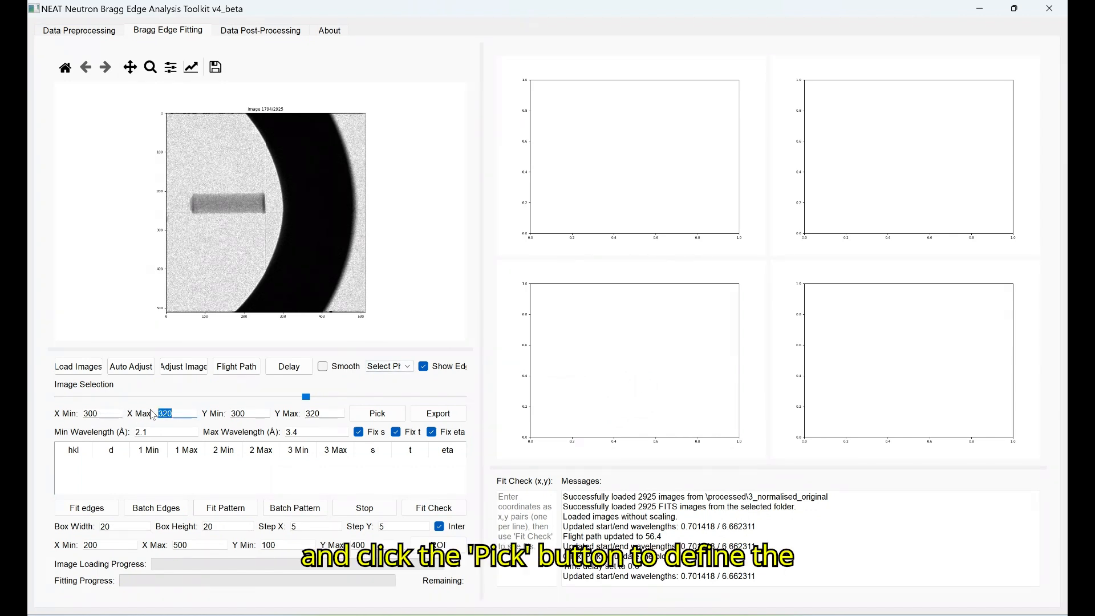
{"action": "type", "text": "330"}
{"action": "key", "text": "Tab"}
{"action": "key", "text": "Tab"}
{"action": "type", "text": "330"}
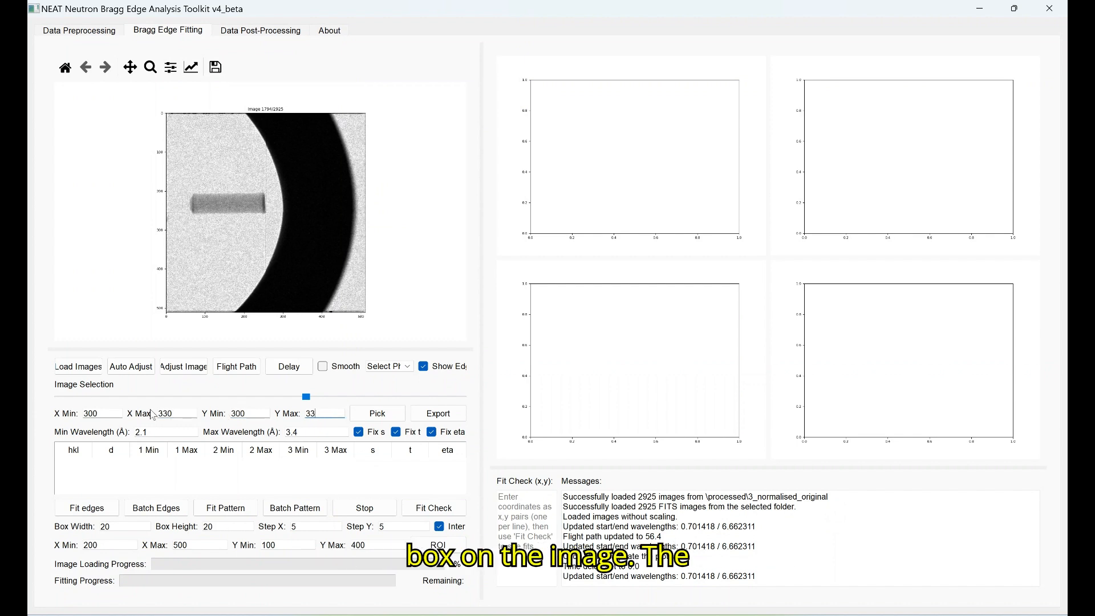
{"action": "key", "text": "Tab"}
{"action": "left_click", "coordinate": [383, 418]}
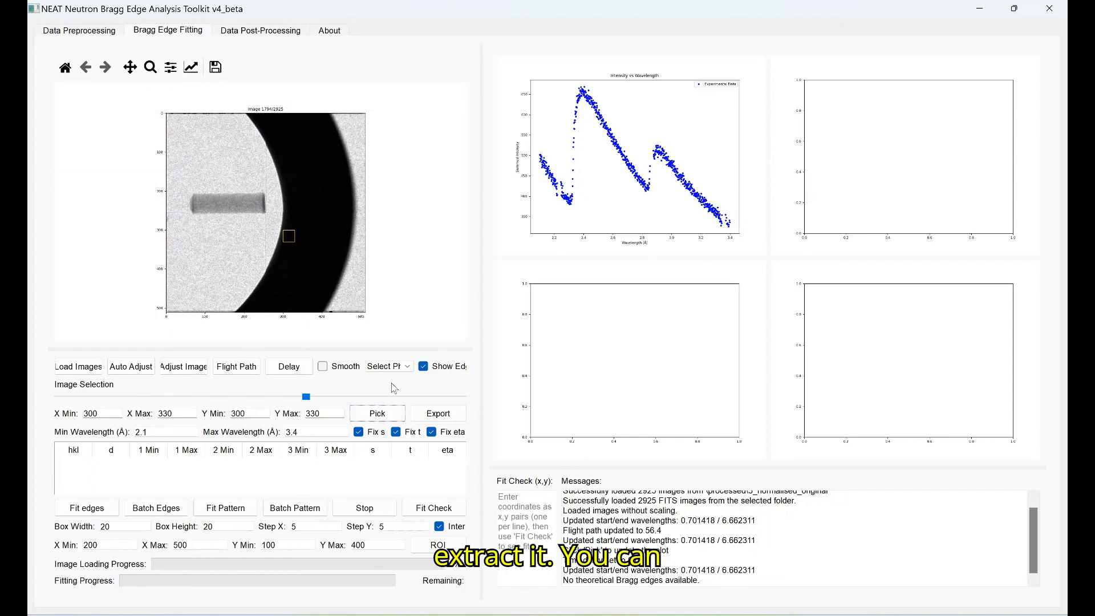
Open the export dialog for the extracted spectrum and close it without saving
{"action": "left_click", "coordinate": [431, 418]}
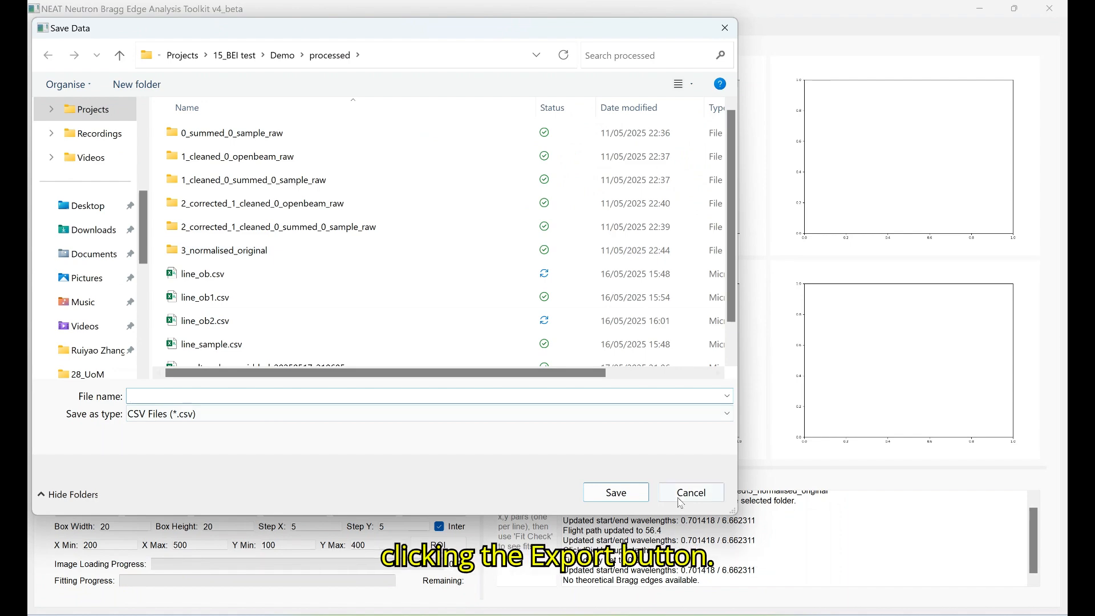
{"action": "left_click", "coordinate": [691, 492]}
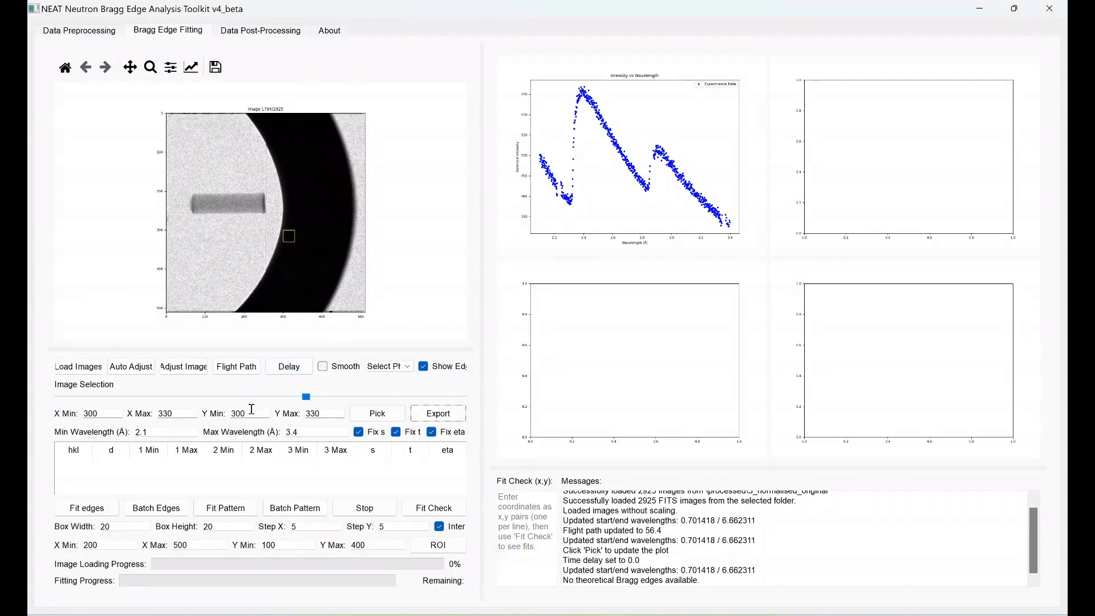
Set the maximum wavelength of the plotted spectrum to 3.2 Å
{"action": "key", "text": "Tab"}
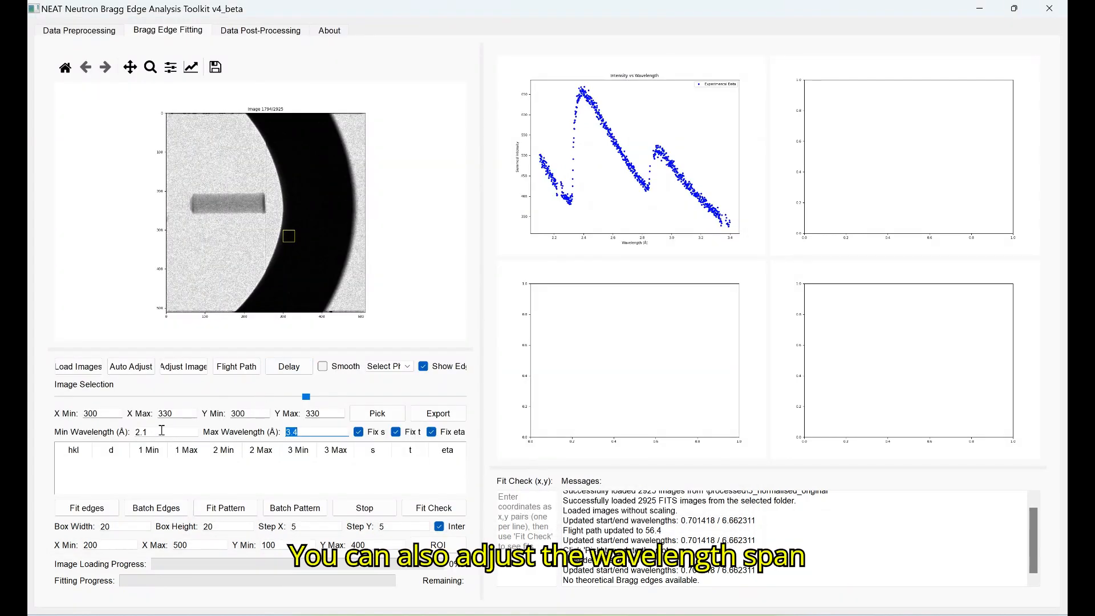
{"action": "type", "text": "3.2"}
{"action": "key", "text": "Return"}
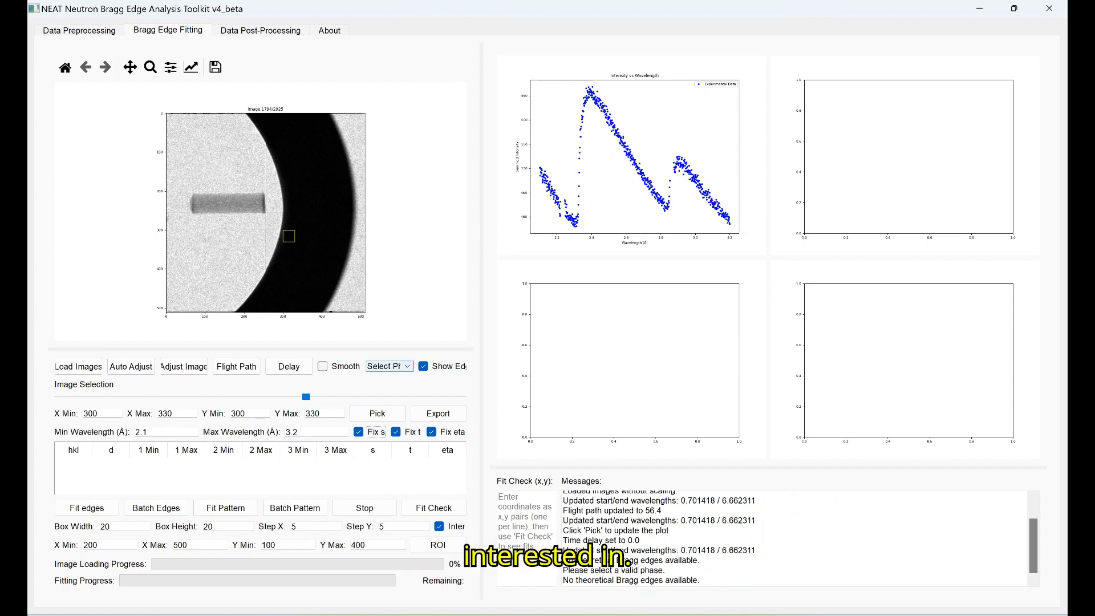
Try Fe_bcc and Unknown Phase in turn as the material phase
{"action": "left_click", "coordinate": [406, 368]}
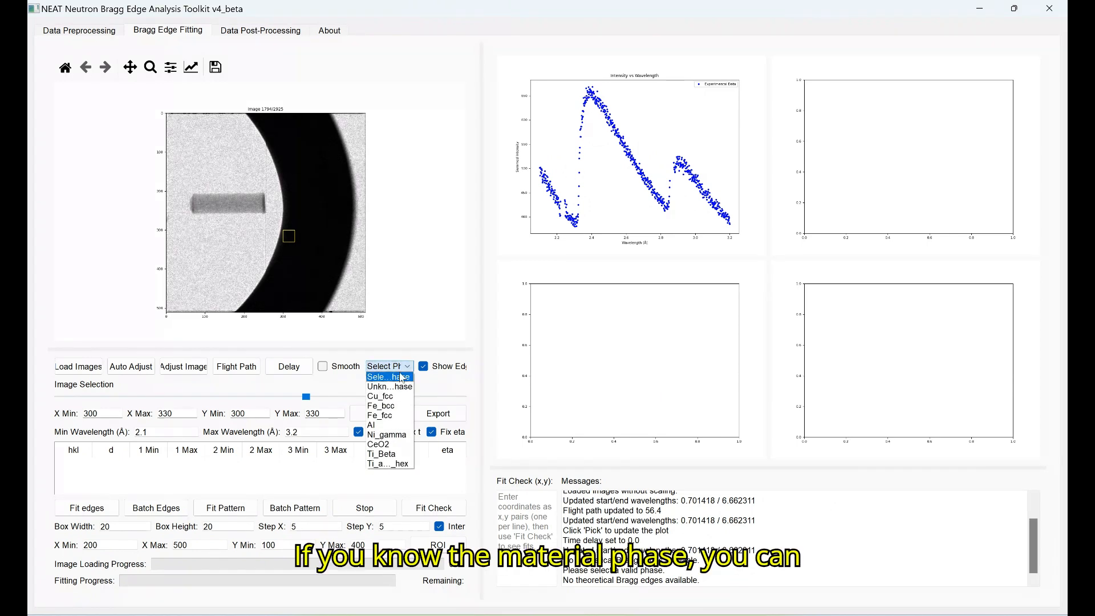
{"action": "left_click", "coordinate": [393, 406]}
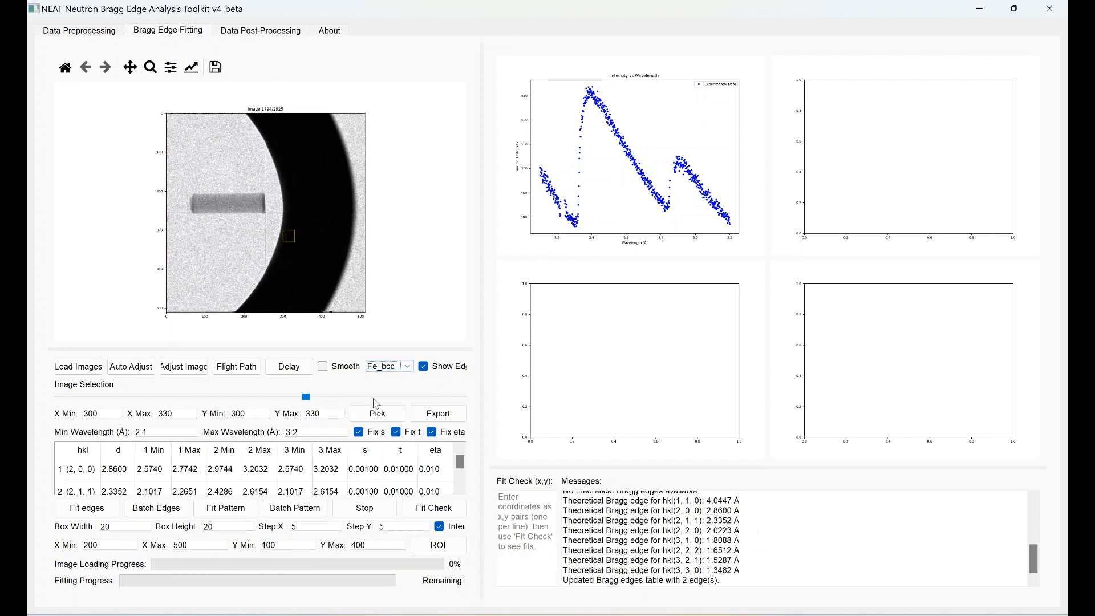
{"action": "left_click", "coordinate": [386, 368]}
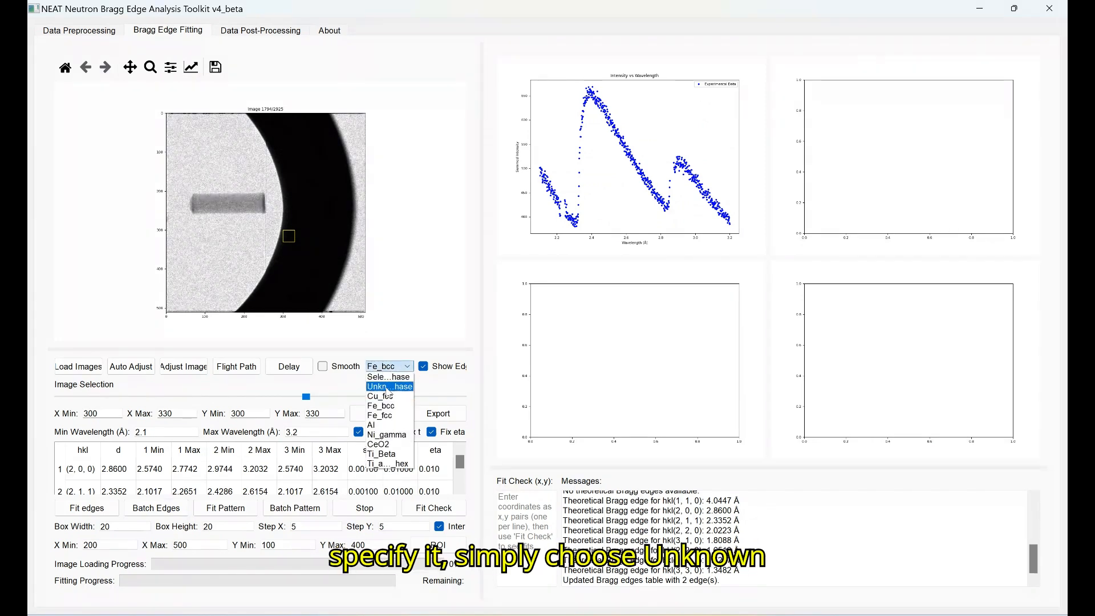
{"action": "left_click", "coordinate": [386, 388]}
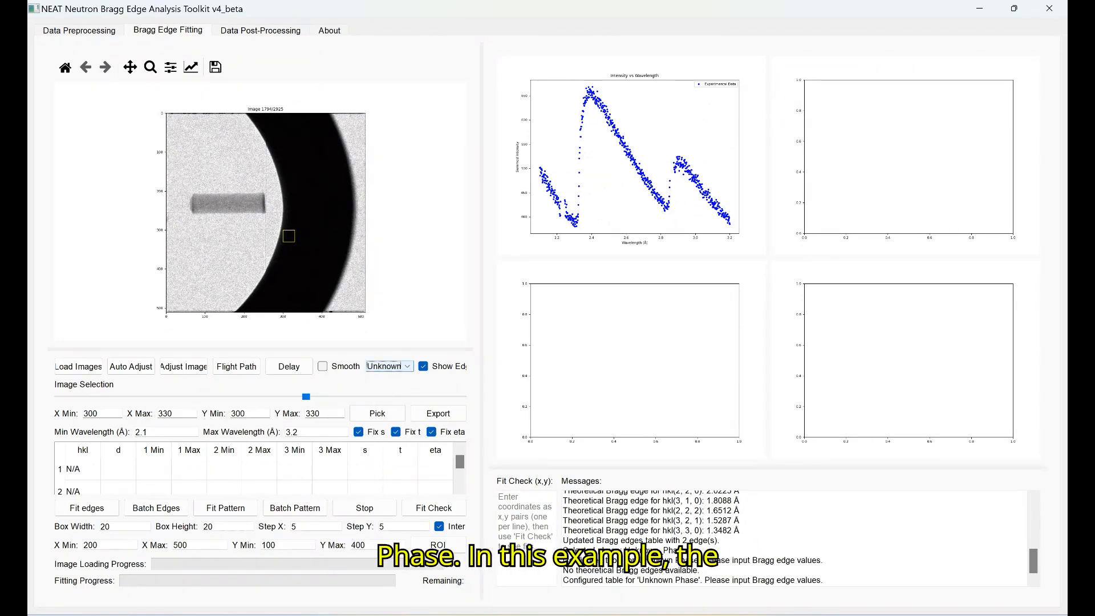
Choose Fe_bcc as the material phase and display the intensity profiles of its (2, 0, 0) and (2, 1, 1) edges
{"action": "left_click", "coordinate": [393, 368]}
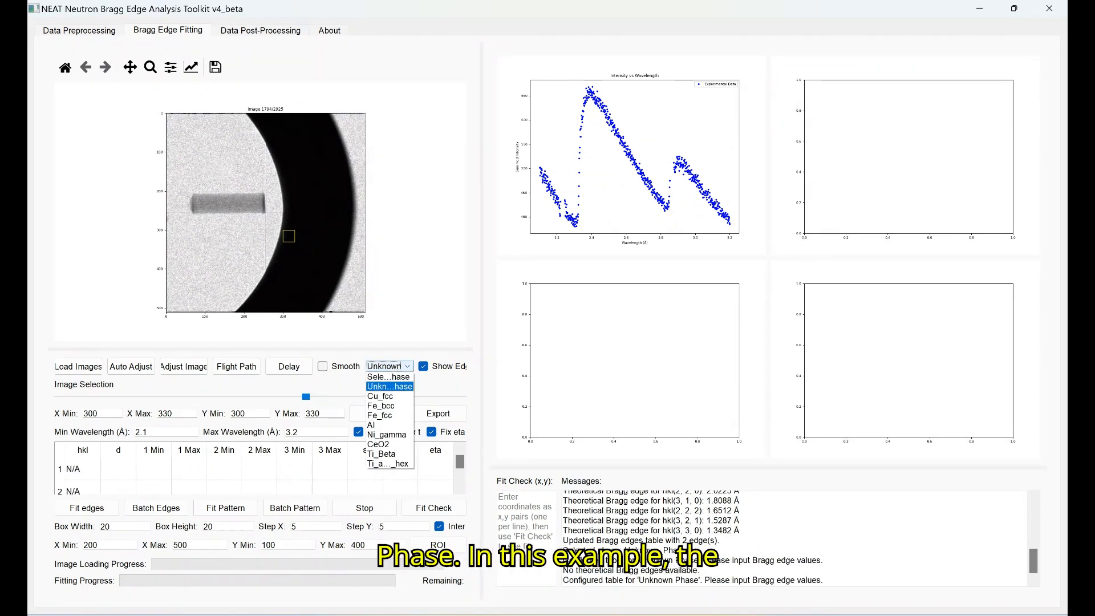
{"action": "left_click", "coordinate": [384, 406]}
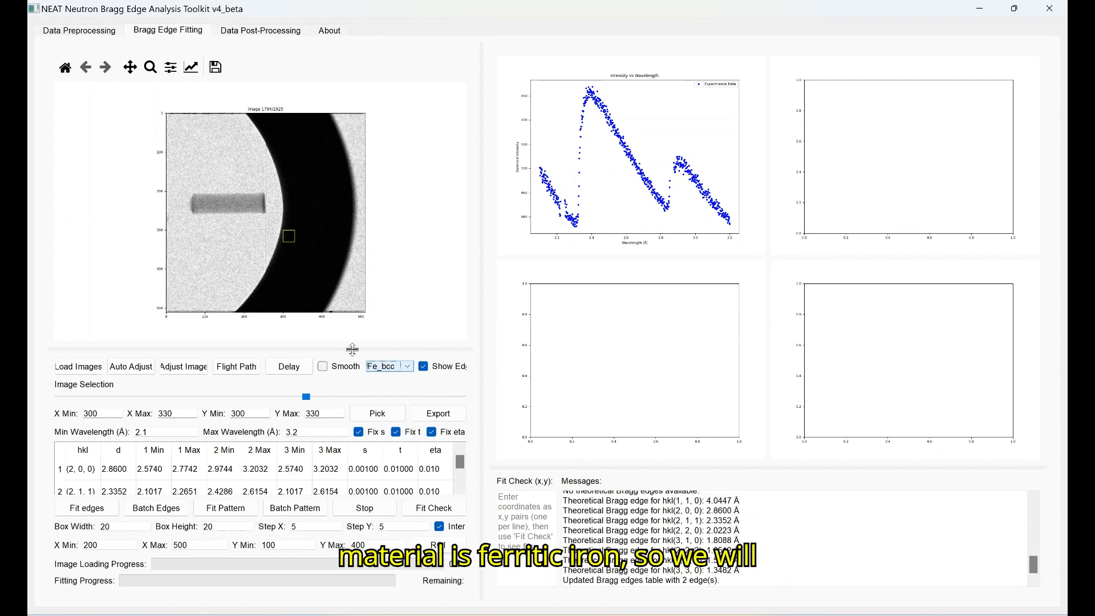
{"action": "left_click_drag", "start_coordinate": [351, 349], "coordinate": [377, 317]}
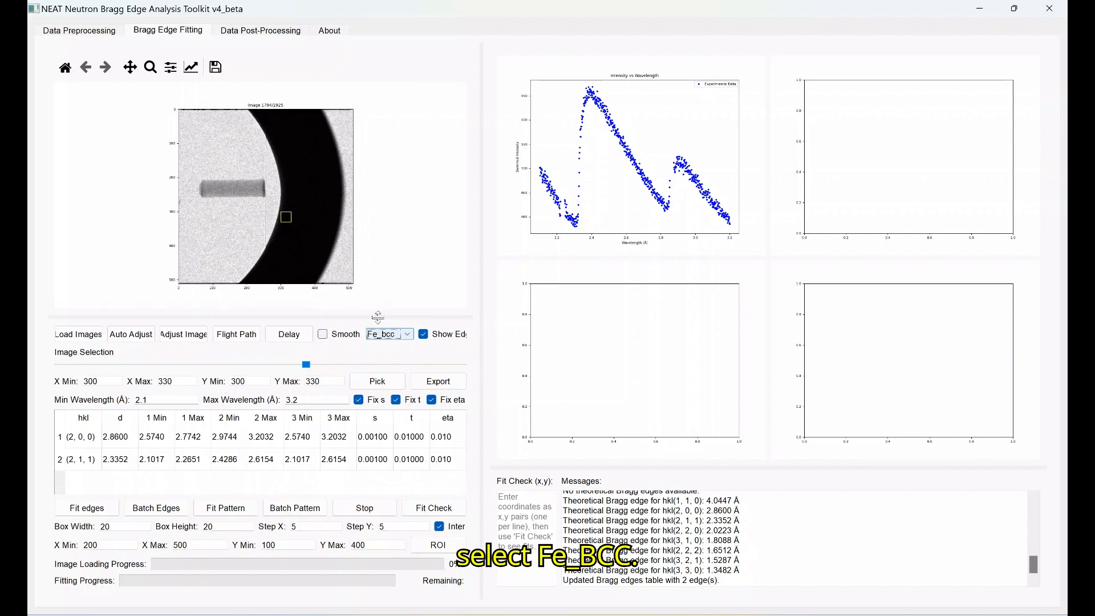
{"action": "left_click", "coordinate": [276, 441]}
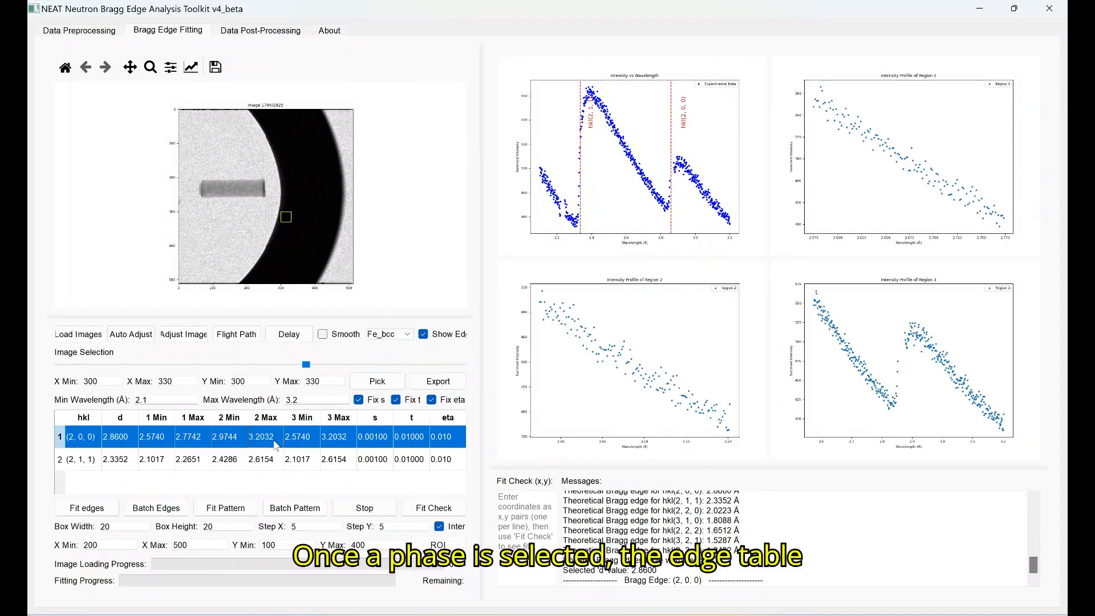
{"action": "left_click", "coordinate": [243, 463]}
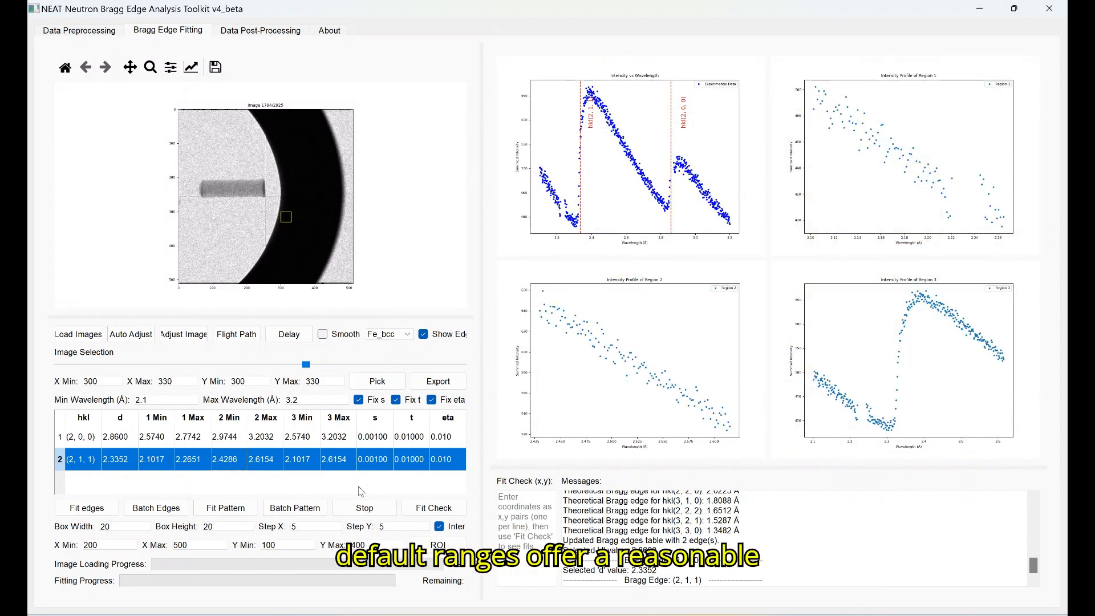
Set the (2, 0, 0) edge's region 1 range to 2.6 minimum and 2.8 maximum
{"action": "double_click", "coordinate": [160, 438]}
{"action": "type", "text": "2."}
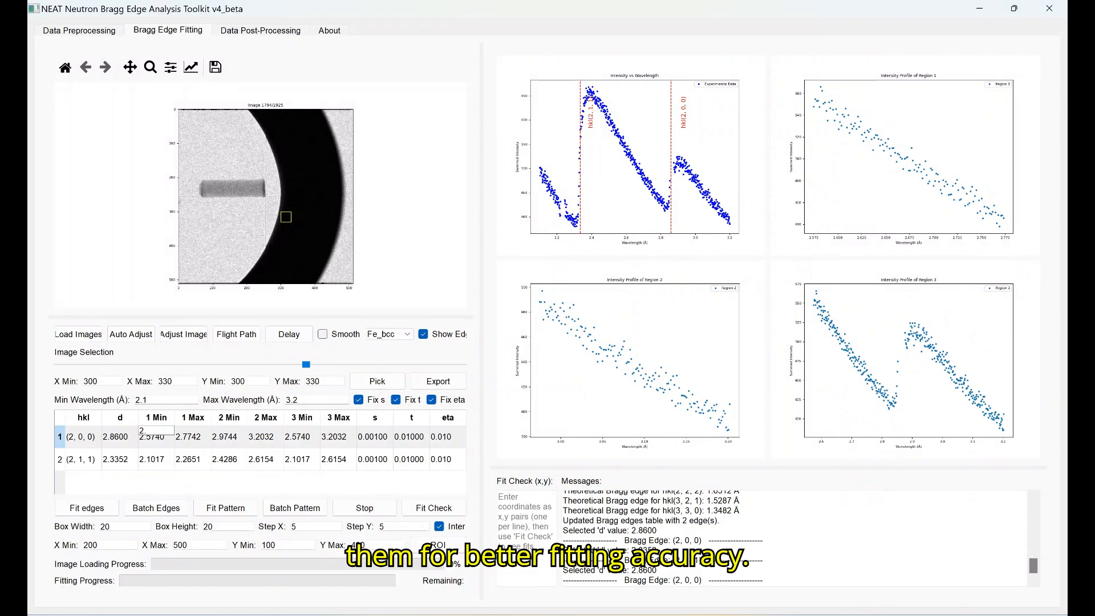
{"action": "type", "text": "6"}
{"action": "key", "text": "Tab"}
{"action": "type", "text": "2.8"}
Set the (2, 0, 0) edge's region 2 range to 2.9 minimum and 3.2 maximum
{"action": "key", "text": "Tab"}
{"action": "type", "text": "2"}
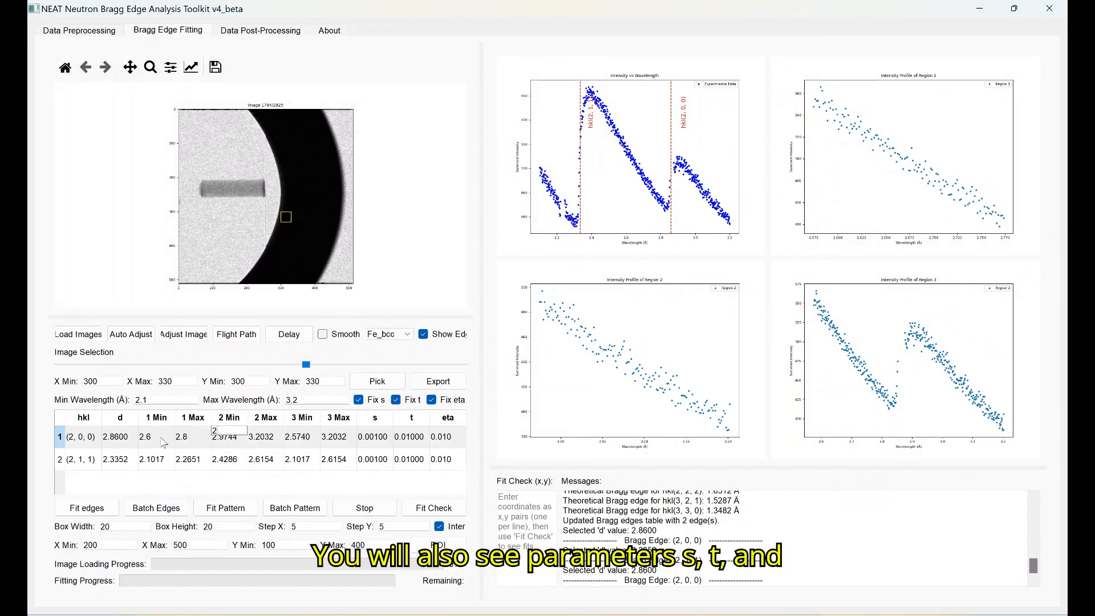
{"action": "type", "text": ".9"}
{"action": "key", "text": "Tab"}
{"action": "type", "text": "3.2"}
Set the (2, 0, 0) edge's region 3 range to 2.6 minimum and 3.2 maximum and update its profiles
{"action": "key", "text": "Tab"}
{"action": "type", "text": "2.6"}
{"action": "key", "text": "Tab"}
{"action": "type", "text": "3"}
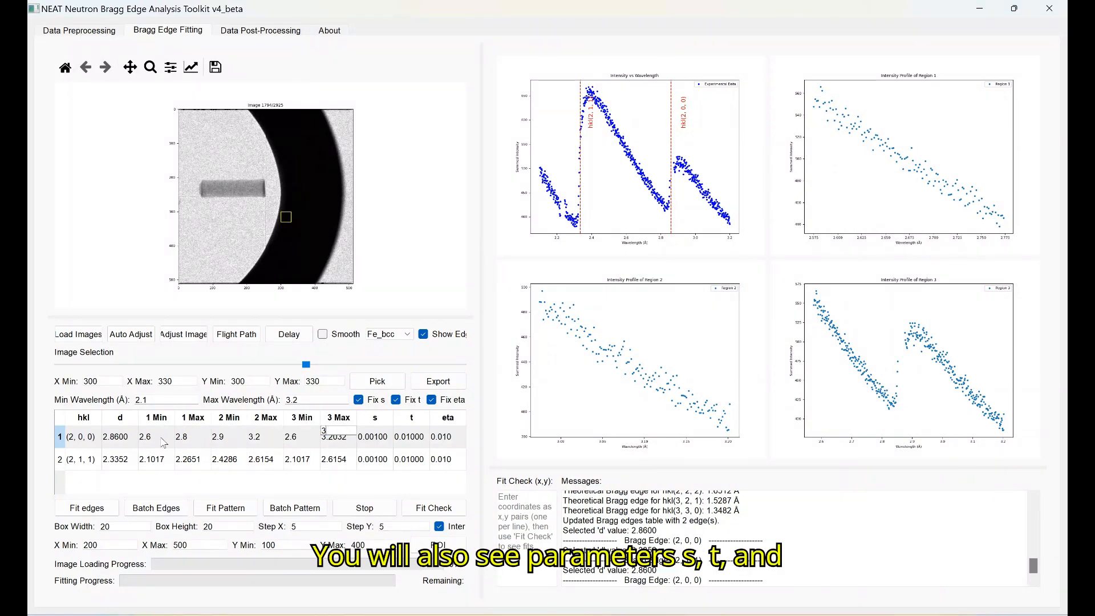
{"action": "type", "text": ".2"}
{"action": "key", "text": "Return"}
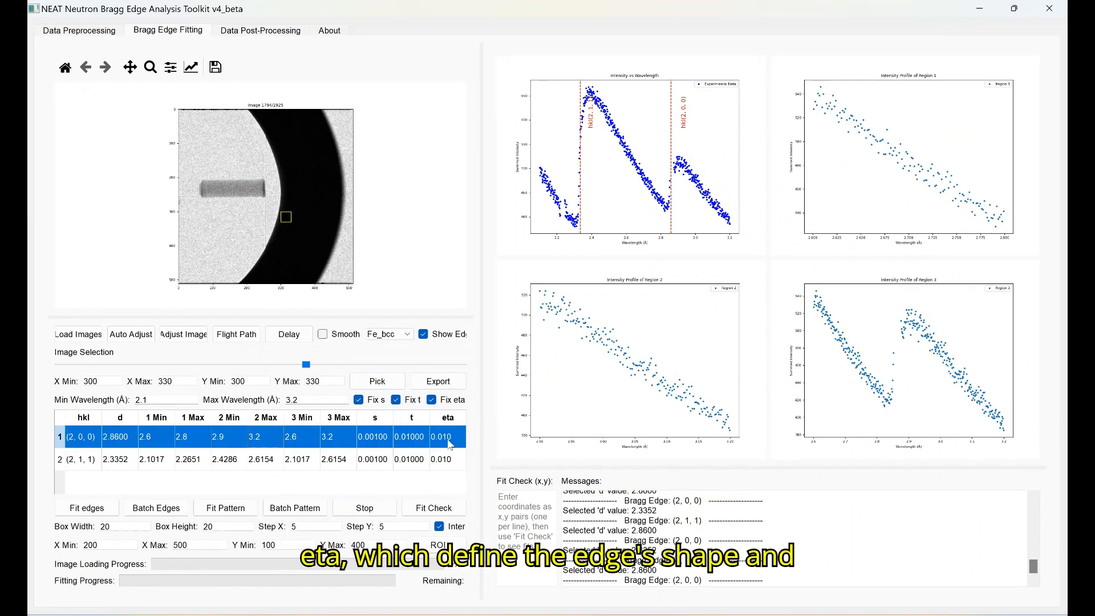
Release the s, t and eta parameters so none of them is fixed during fitting
{"action": "left_click", "coordinate": [432, 400]}
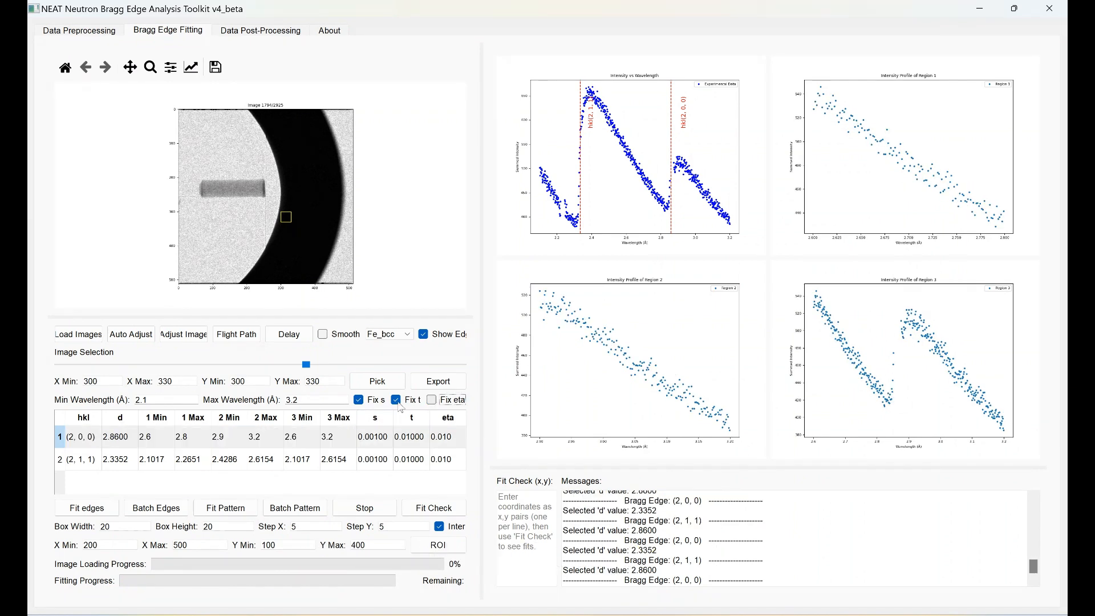
{"action": "left_click", "coordinate": [396, 401]}
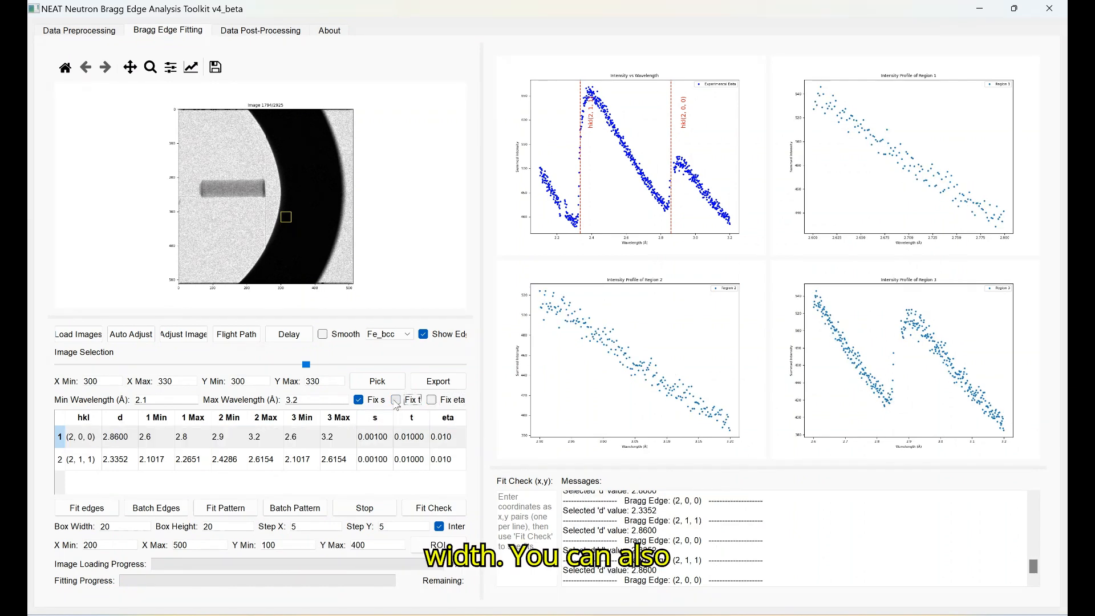
{"action": "left_click", "coordinate": [358, 400]}
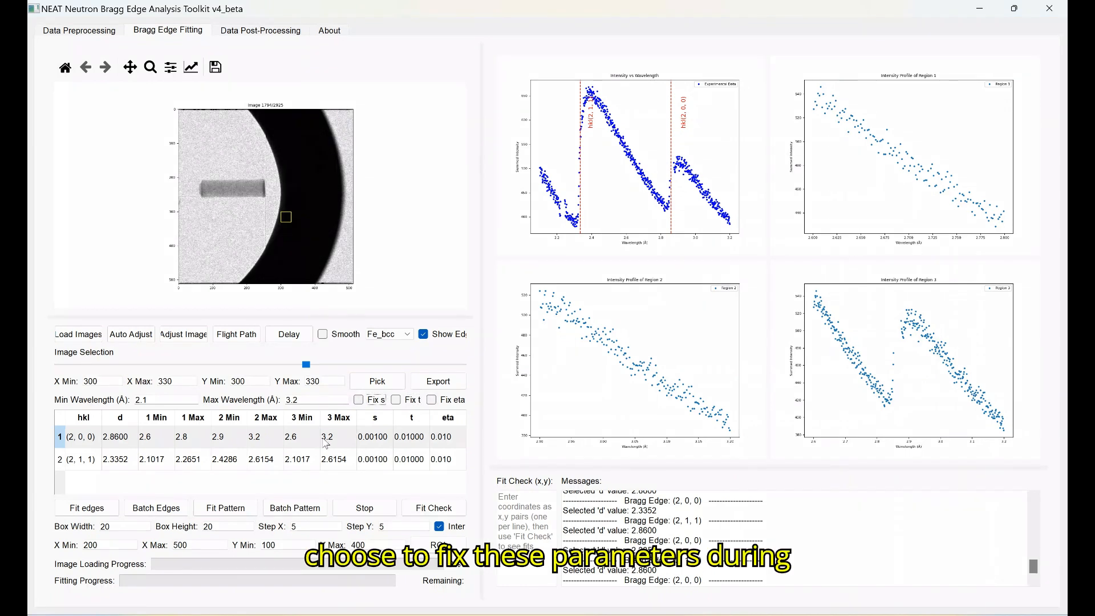
{"action": "left_click", "coordinate": [359, 400]}
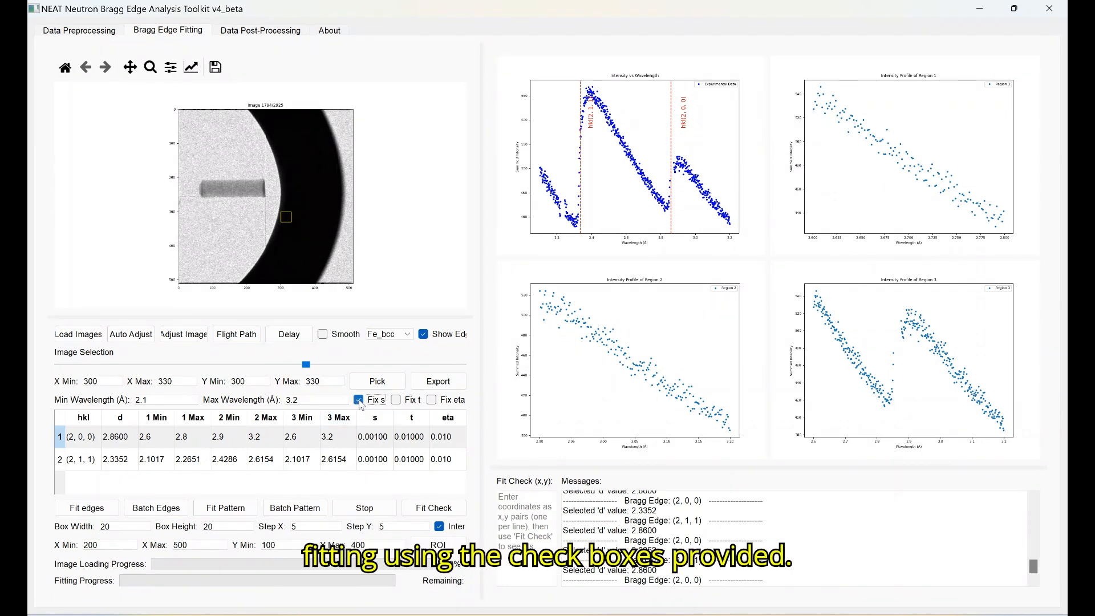
{"action": "left_click", "coordinate": [363, 401]}
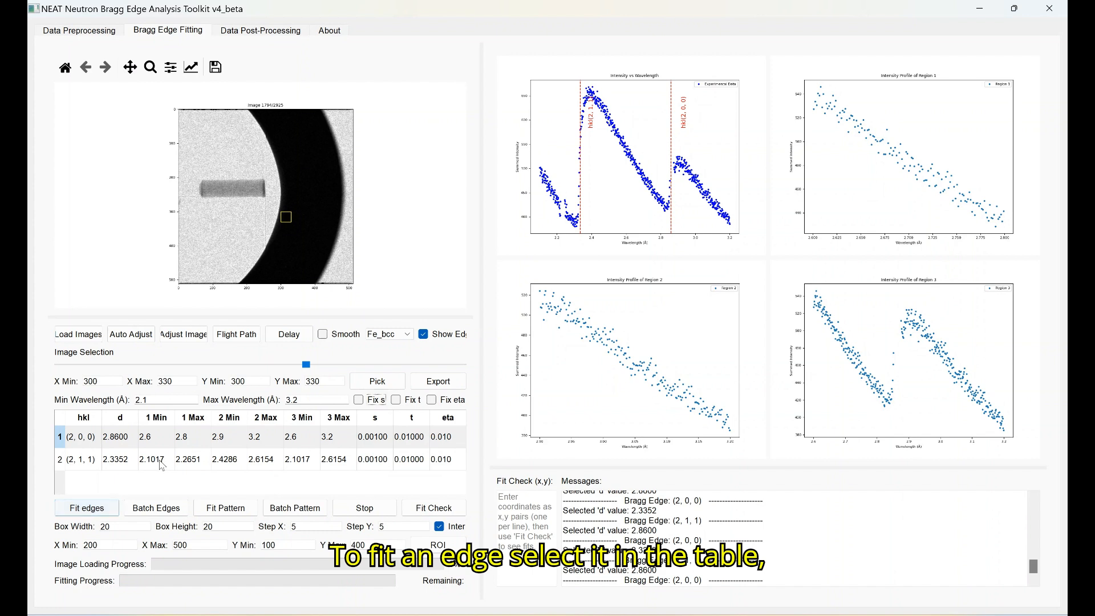
Select the (2, 0, 0) edge, run the individual edge fitting, and examine the fit results in the messages
{"action": "left_click", "coordinate": [131, 445]}
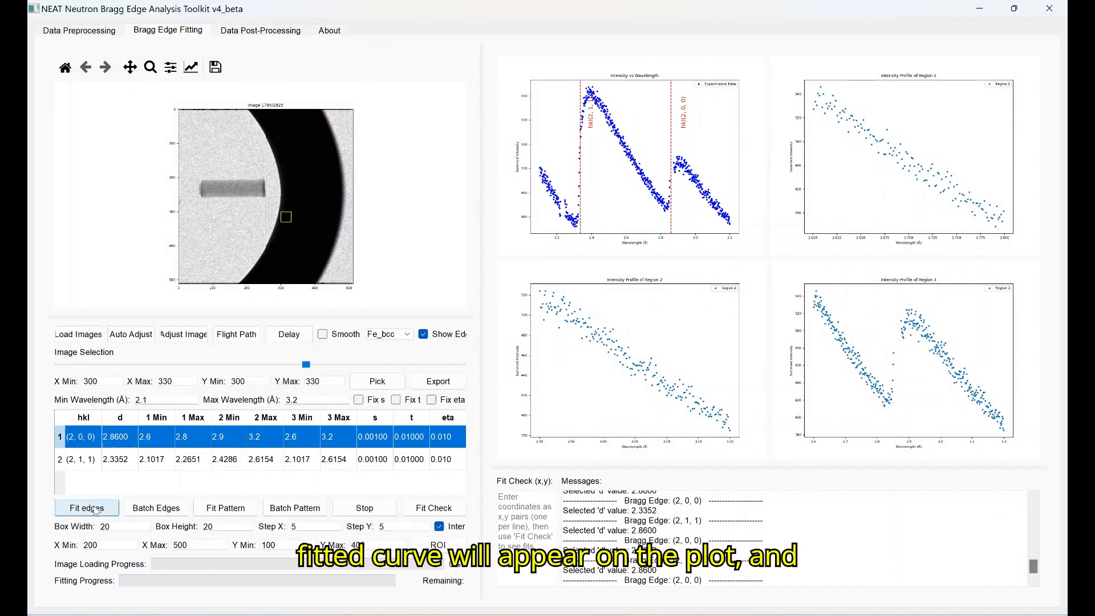
{"action": "left_click", "coordinate": [94, 509]}
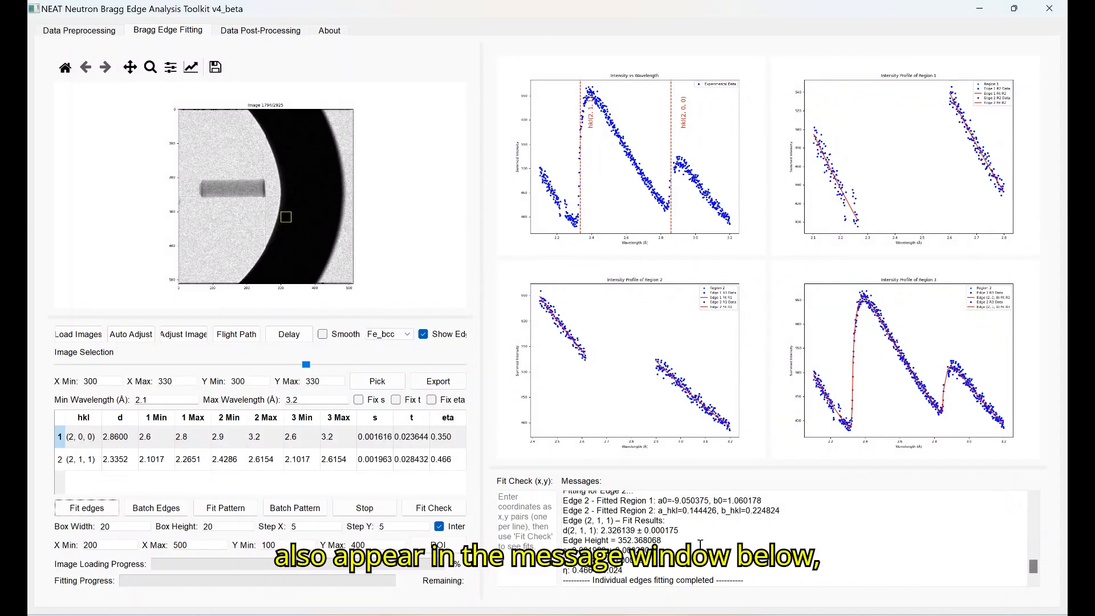
{"action": "scroll", "coordinate": [635, 562], "scroll_direction": "up", "scroll_amount": 3}
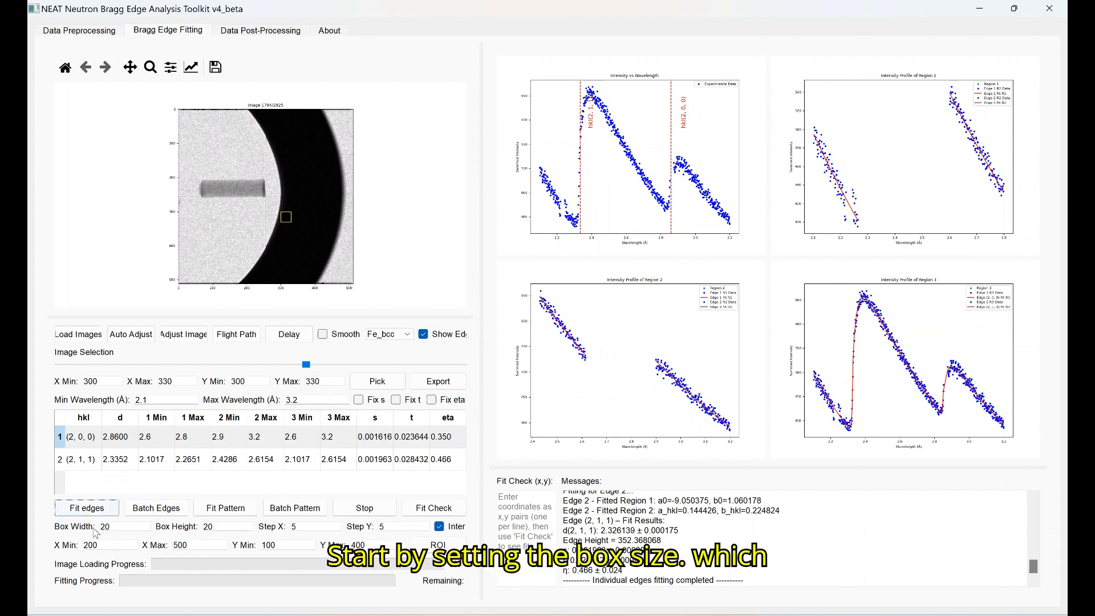
Set the batch-fitting box to 30 wide and 30 high, with X and Y steps of 10
{"action": "left_click_drag", "start_coordinate": [121, 525], "coordinate": [90, 523]}
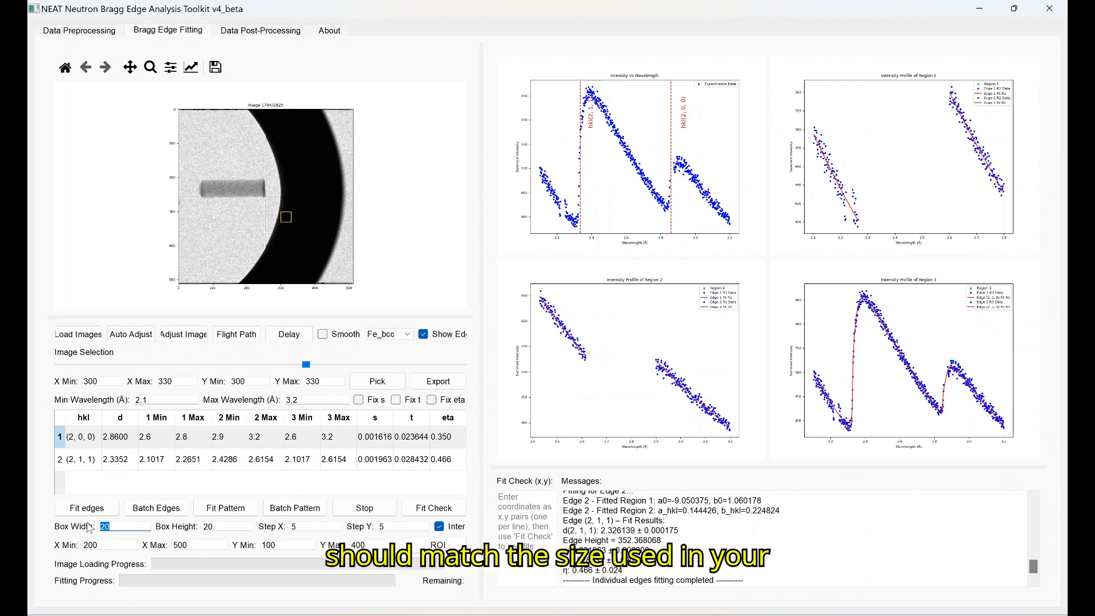
{"action": "type", "text": "30"}
{"action": "key", "text": "Tab"}
{"action": "type", "text": "30"}
{"action": "key", "text": "Tab"}
{"action": "type", "text": "10"}
{"action": "key", "text": "Tab"}
{"action": "type", "text": "10"}
{"action": "key", "text": "Tab"}
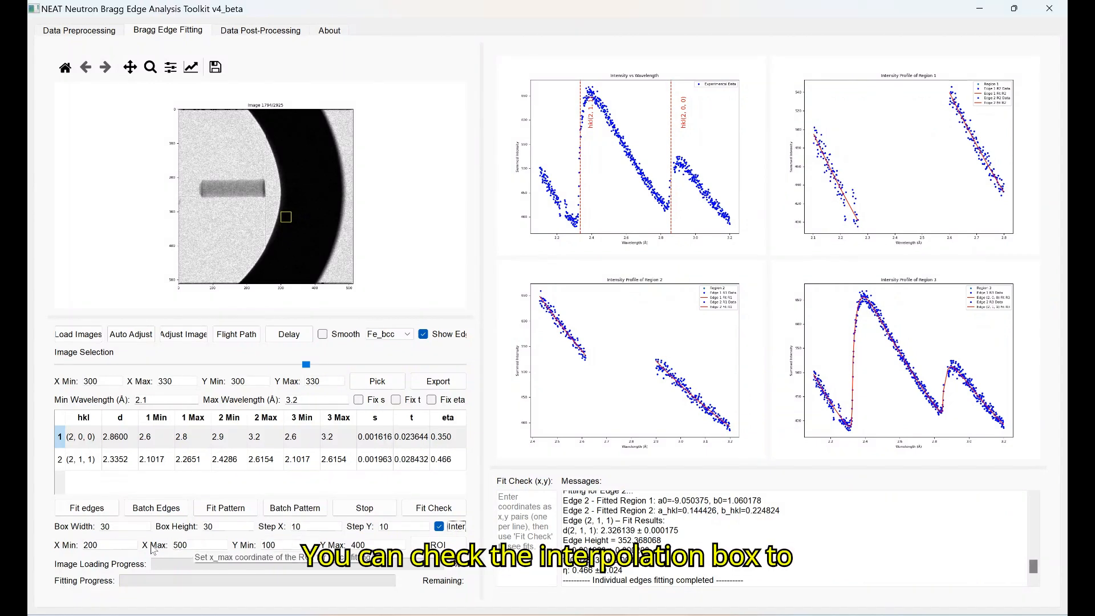
Apply the batch-fitting region of interest spanning X 200 to 500 and Y 100 to 400, with interpolation enabled
{"action": "left_click", "coordinate": [439, 526]}
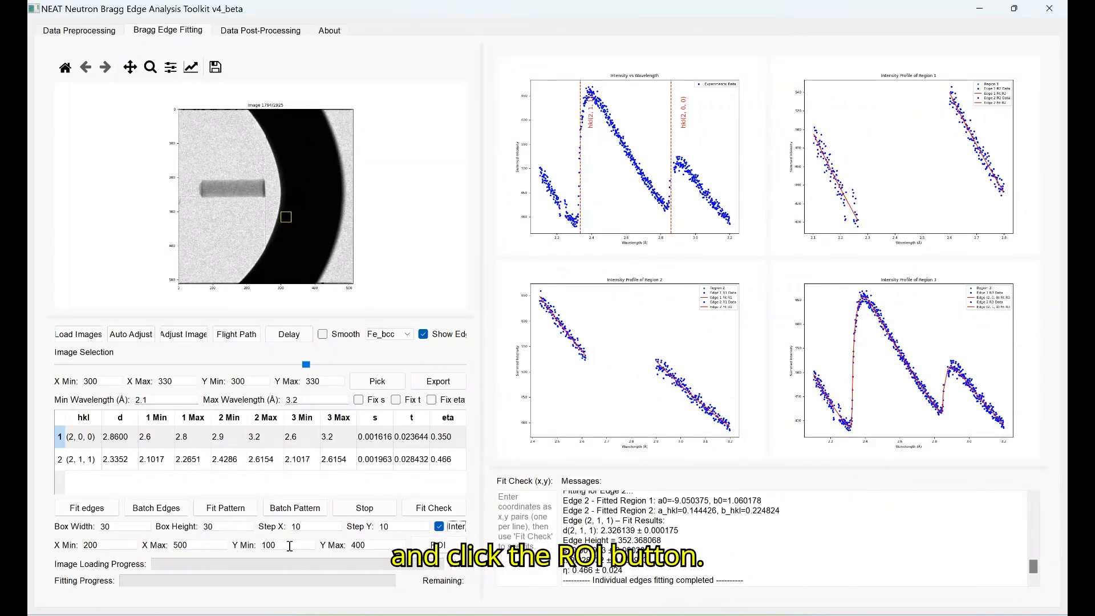
{"action": "left_click", "coordinate": [449, 546]}
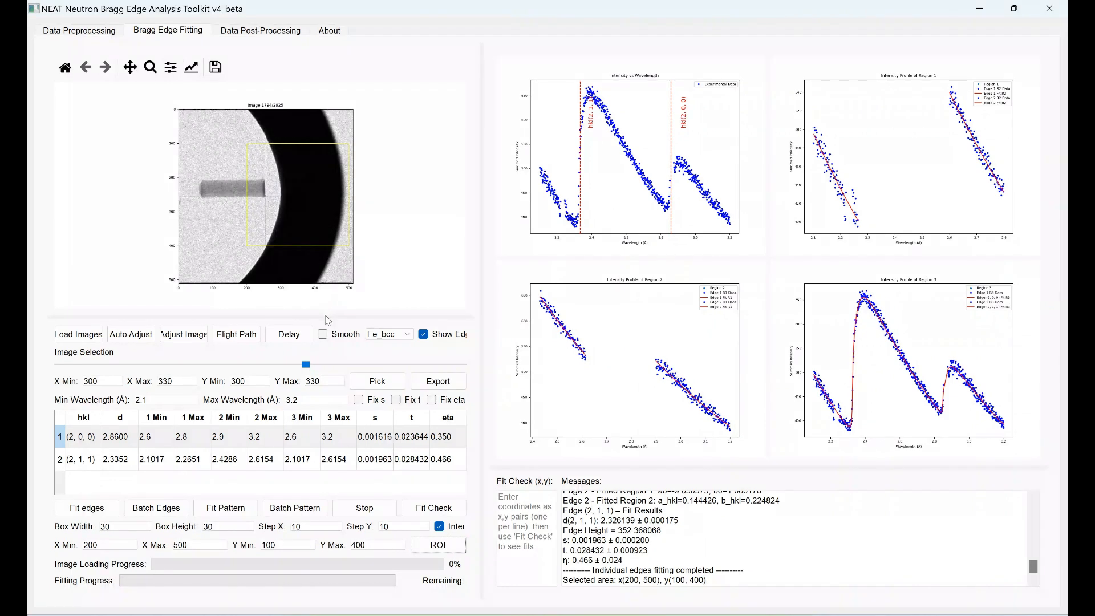
{"action": "left_click_drag", "start_coordinate": [325, 317], "coordinate": [325, 361]}
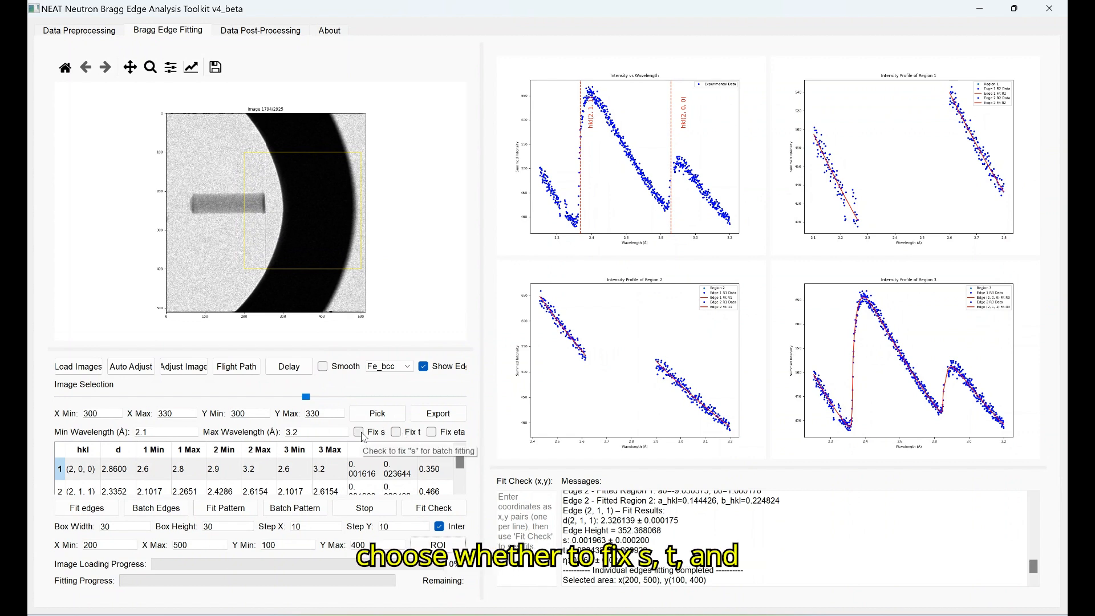
Fix s, t and eta, run batch edge fitting over the region of interest, and review the saved result files in the messages
{"action": "left_click", "coordinate": [360, 433]}
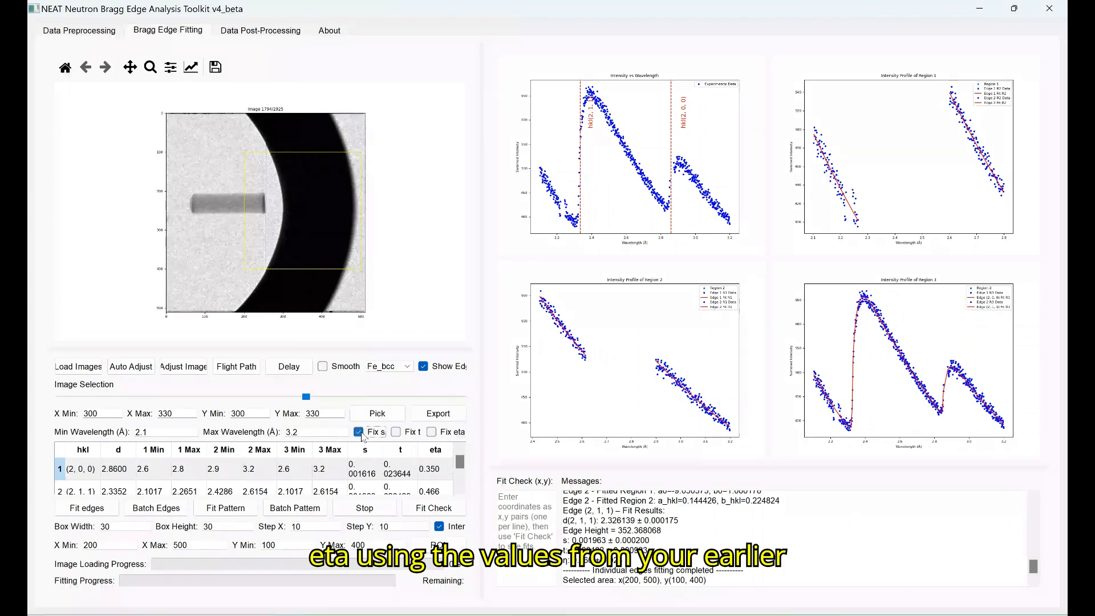
{"action": "left_click", "coordinate": [397, 433]}
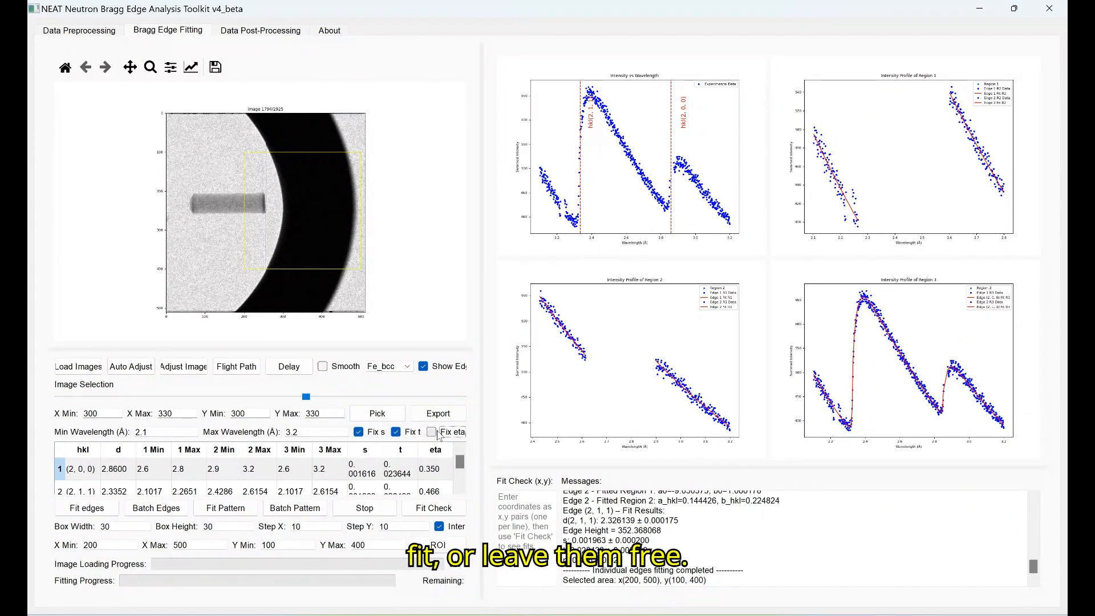
{"action": "left_click", "coordinate": [431, 432]}
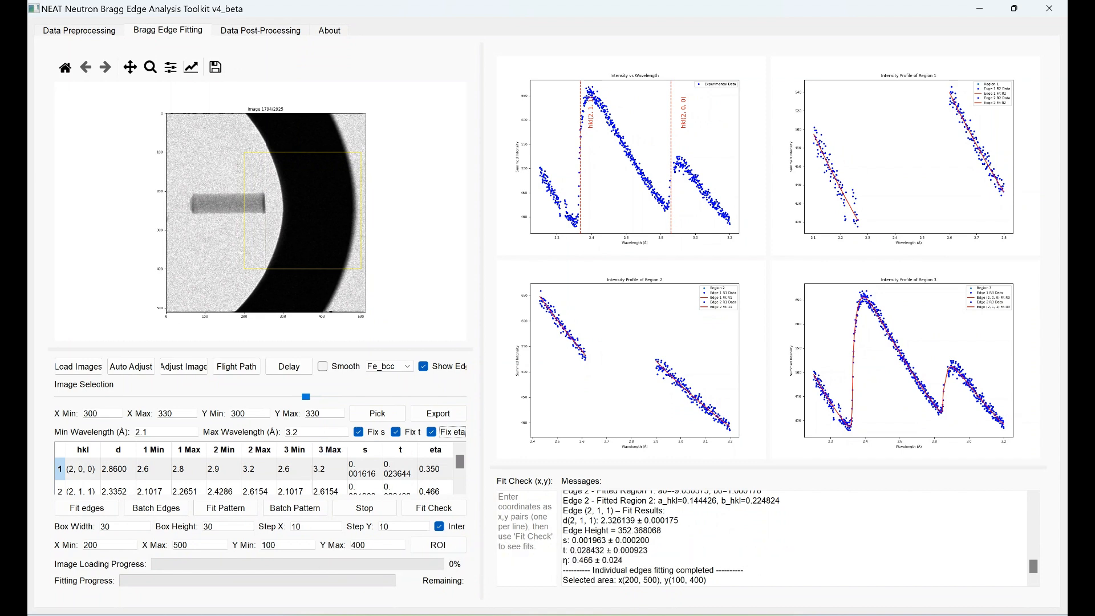
{"action": "left_click", "coordinate": [164, 513]}
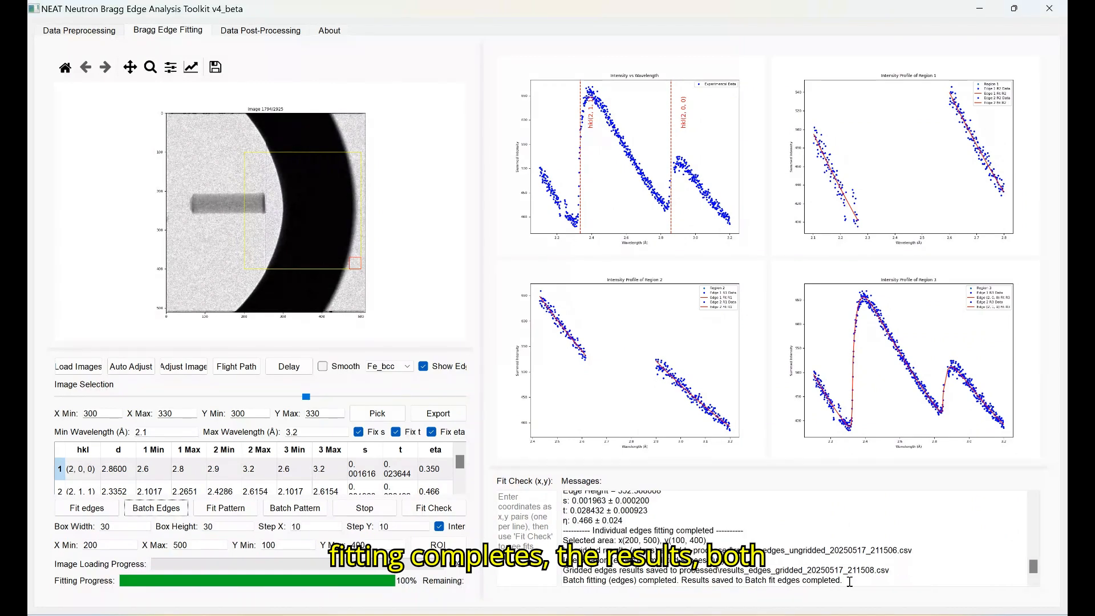
{"action": "left_click_drag", "start_coordinate": [850, 581], "coordinate": [563, 550]}
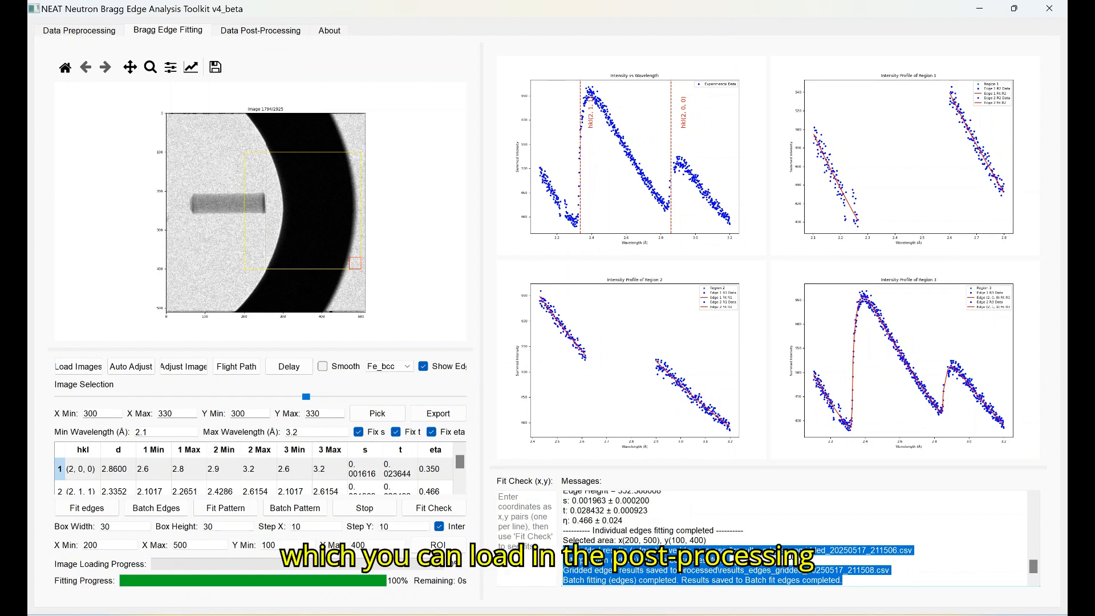
{"action": "left_click", "coordinate": [815, 556]}
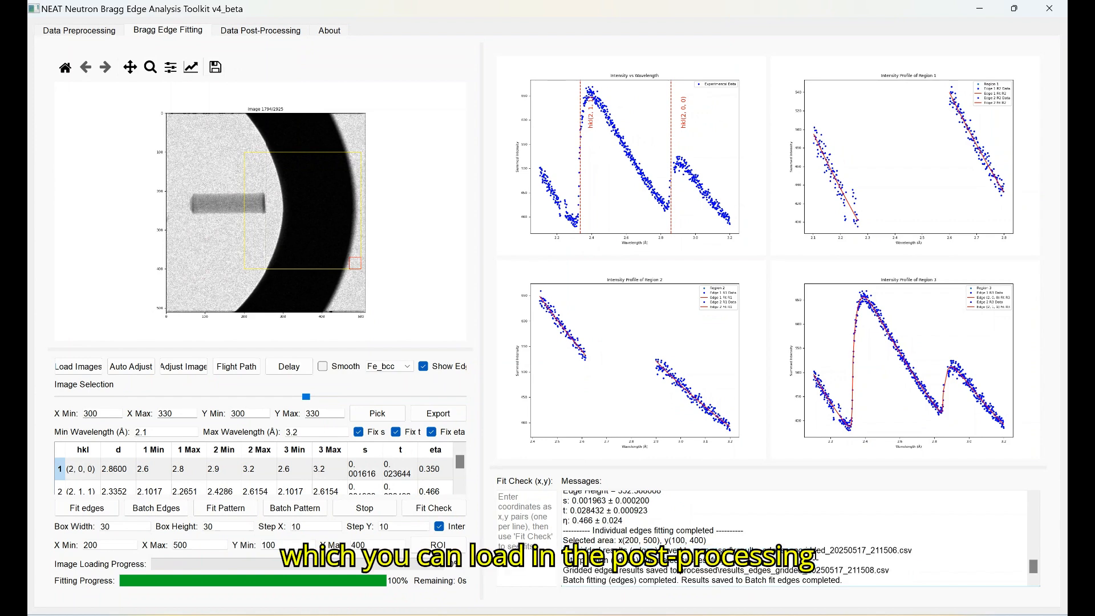
Run a fit check at the coordinates 350,350 and 350,370
{"action": "left_click", "coordinate": [520, 503]}
{"action": "type", "text": "350,350"}
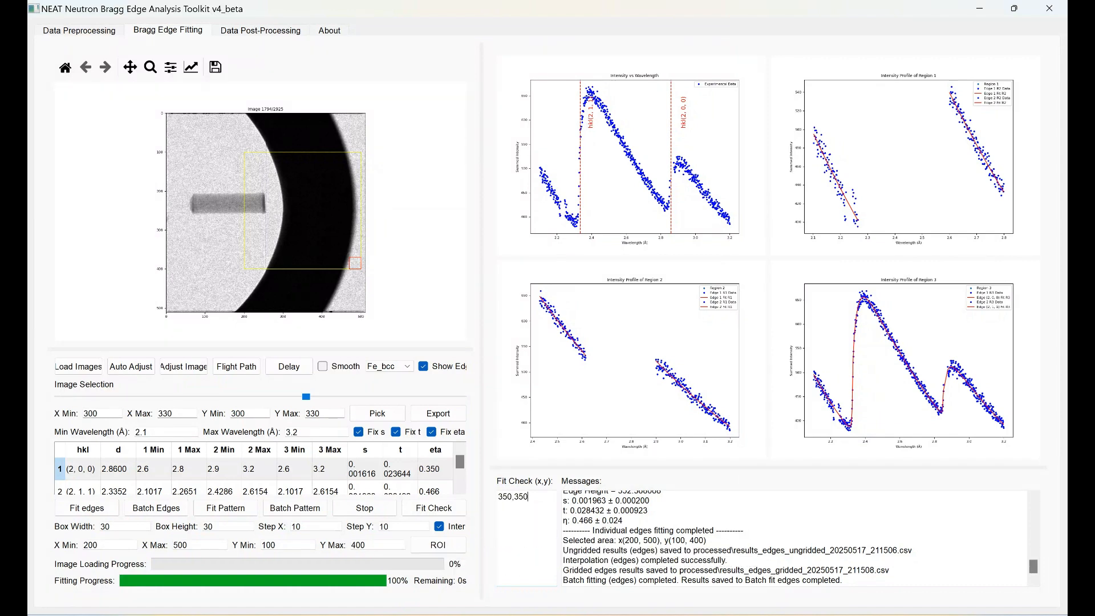
{"action": "key", "text": "Return"}
{"action": "type", "text": "350,"}
{"action": "type", "text": "34"}
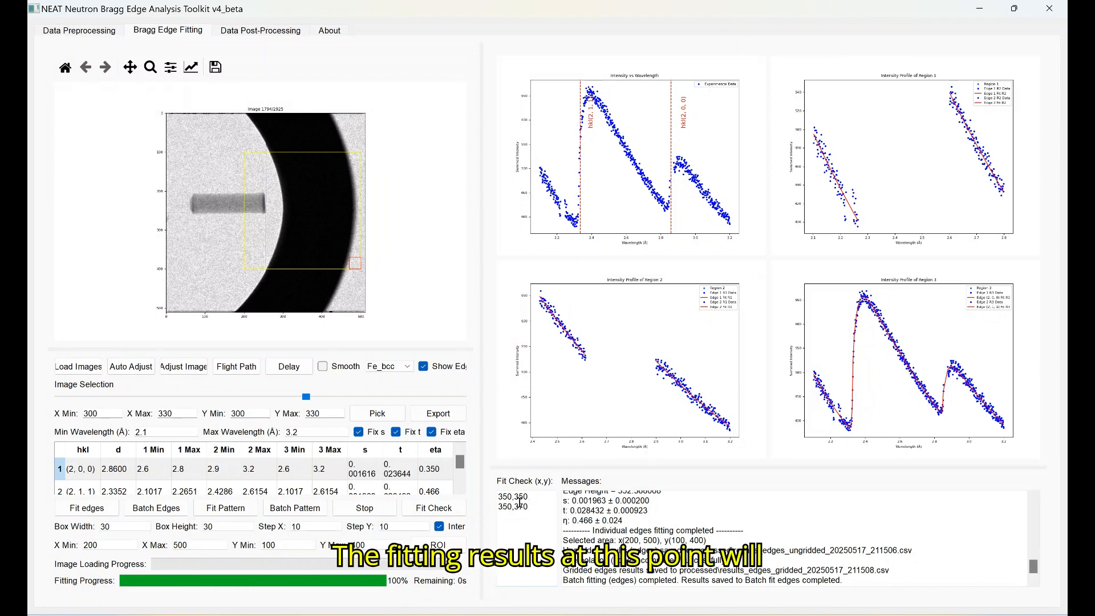
{"action": "left_click", "coordinate": [434, 507]}
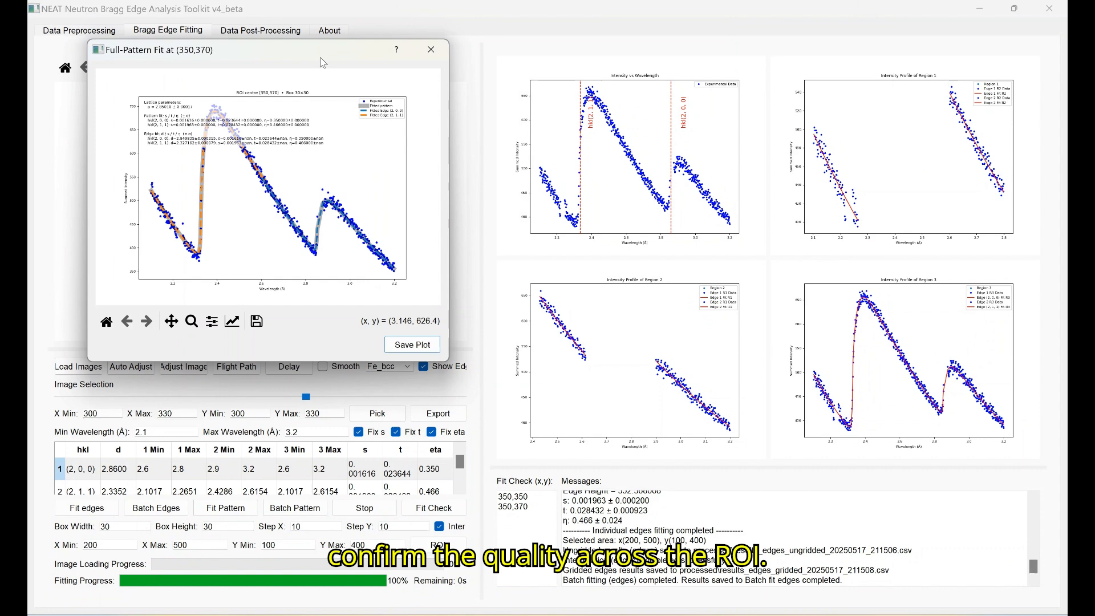
Compare the two full-pattern fit plots side by side, enlarge the one at (350,350), and close both
{"action": "left_click_drag", "start_coordinate": [395, 66], "coordinate": [764, 55]}
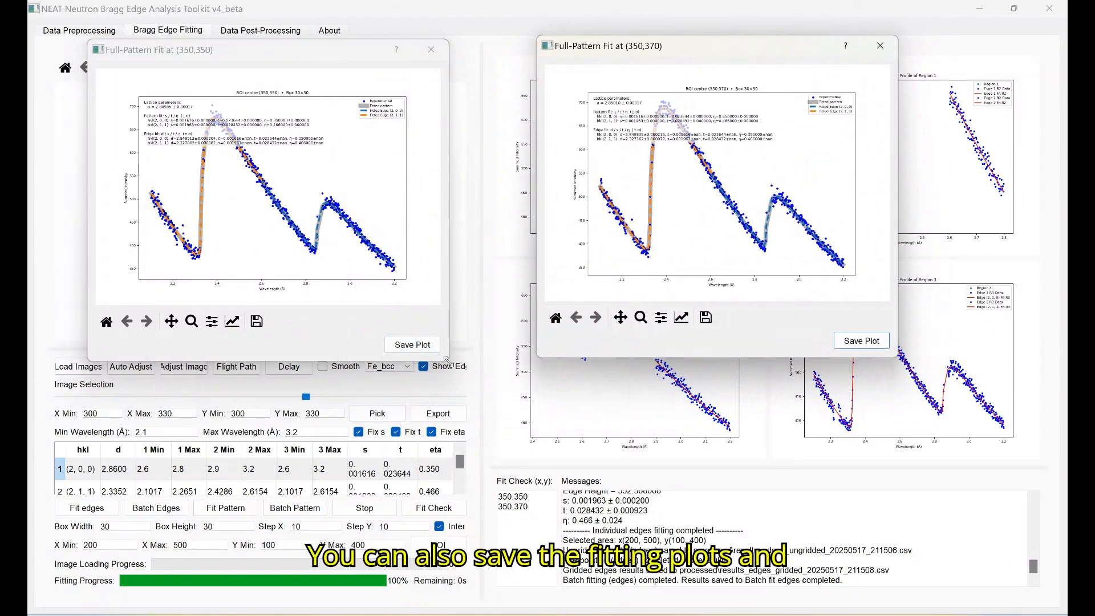
{"action": "left_click_drag", "start_coordinate": [448, 361], "coordinate": [659, 547]}
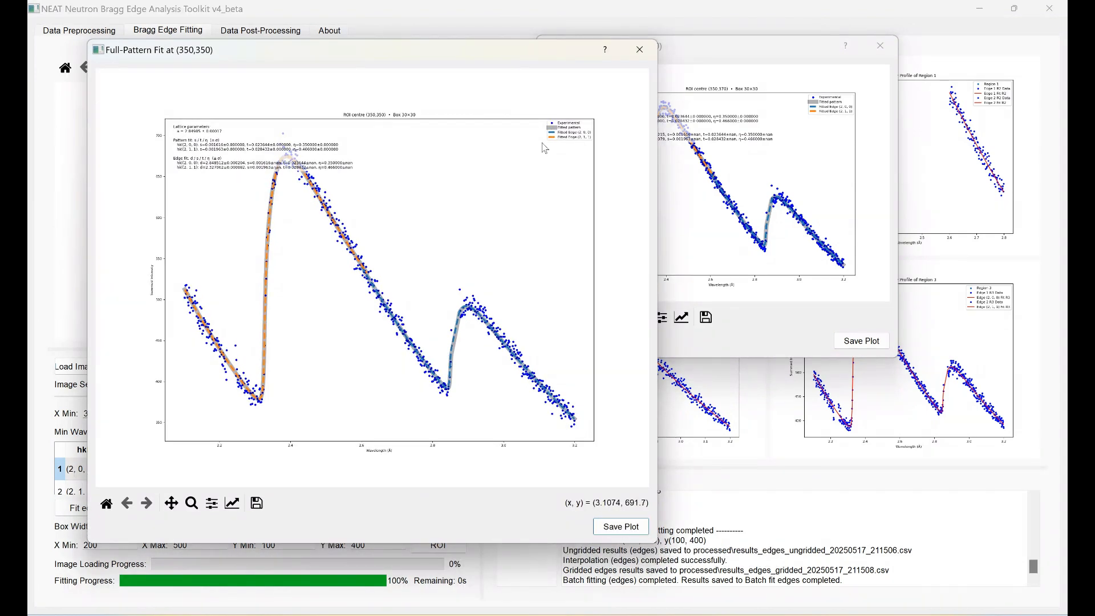
{"action": "left_click", "coordinate": [640, 49]}
{"action": "left_click", "coordinate": [880, 46]}
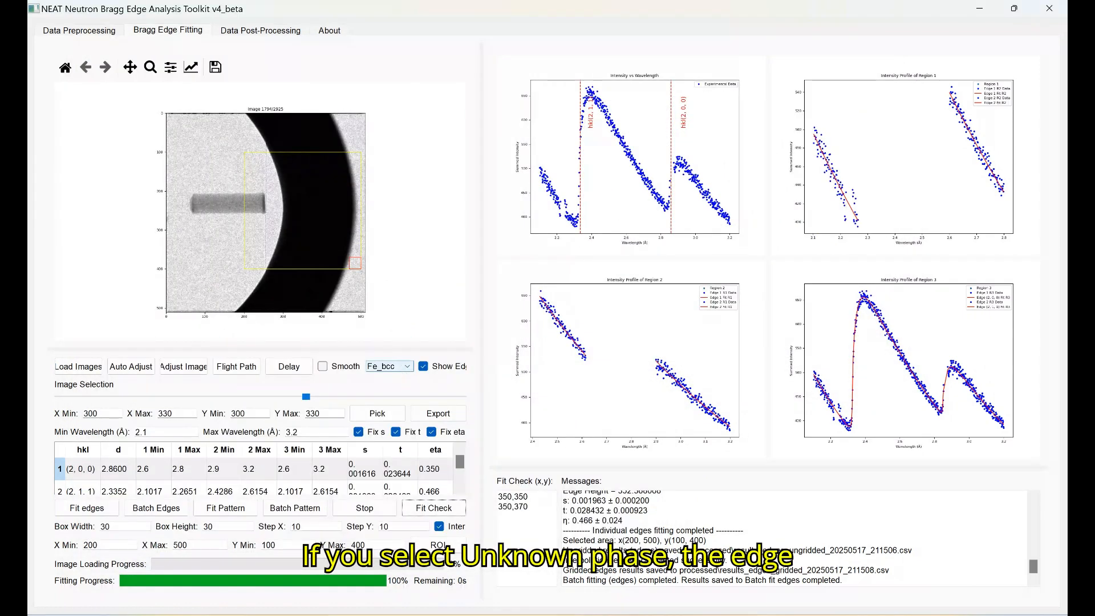
Switch the phase to Unknown phase and enter a d spacing of 2.32 for the first edge
{"action": "left_click", "coordinate": [391, 371]}
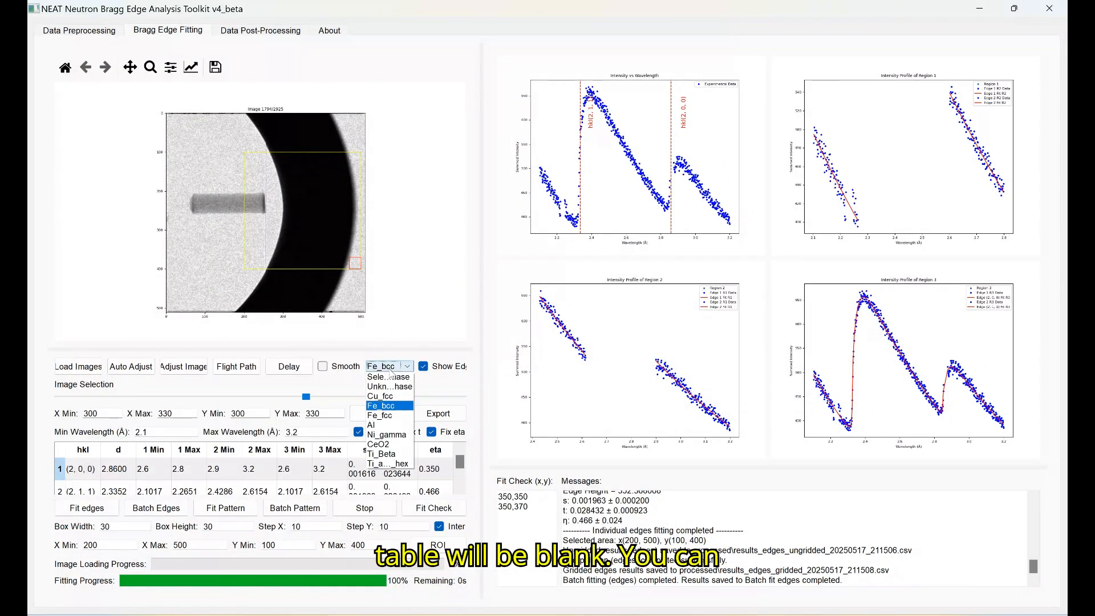
{"action": "left_click", "coordinate": [389, 388]}
{"action": "double_click", "coordinate": [117, 406]}
{"action": "type", "text": "2."}
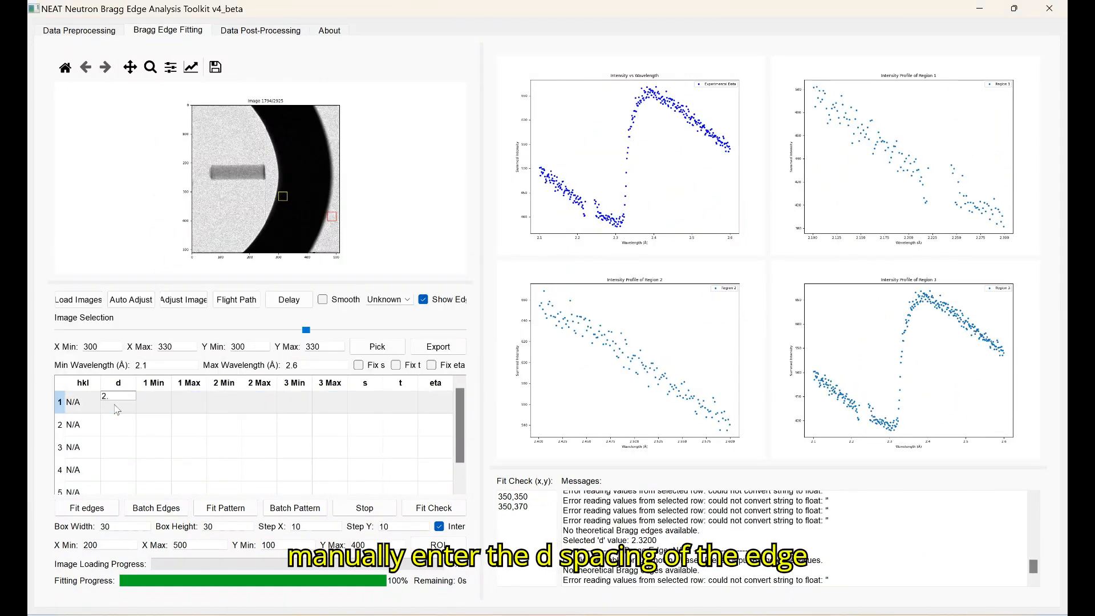
{"action": "type", "text": "32"}
{"action": "key", "text": "Tab"}
Set the first edge's wavelength ranges to 2.1–2.3 for region 1, 2.4–2.6 for region 2 and 2.1–2.6 for region 3
{"action": "type", "text": "2.1"}
{"action": "key", "text": "Tab"}
{"action": "type", "text": "2."}
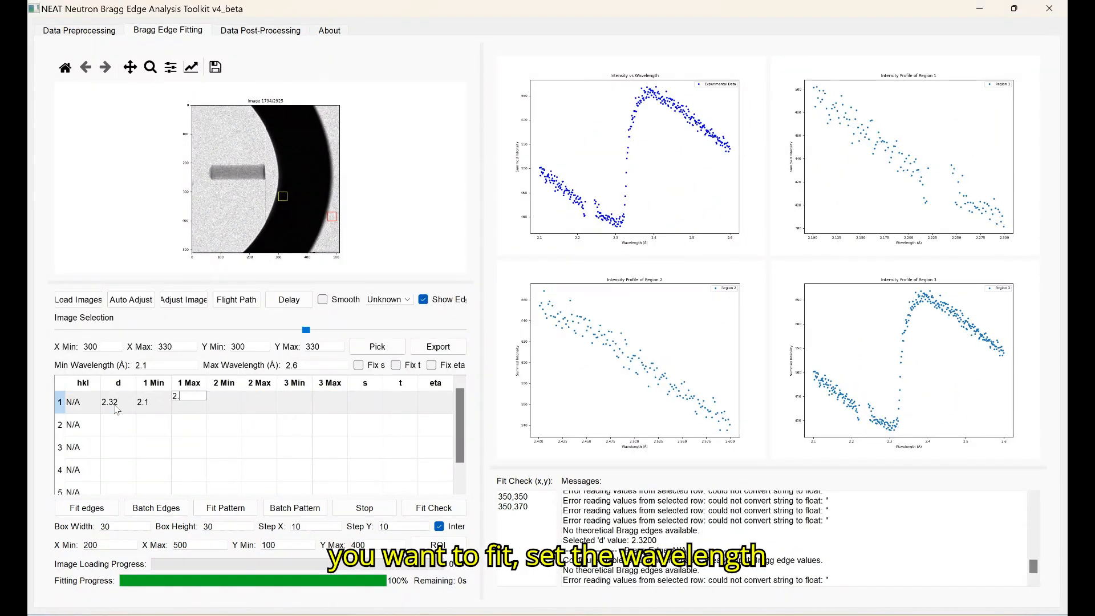
{"action": "type", "text": "3"}
{"action": "key", "text": "Tab"}
{"action": "type", "text": "2.4"}
{"action": "key", "text": "Tab"}
{"action": "type", "text": "2.6"}
{"action": "key", "text": "Tab"}
{"action": "type", "text": "2.1"}
{"action": "key", "text": "Tab"}
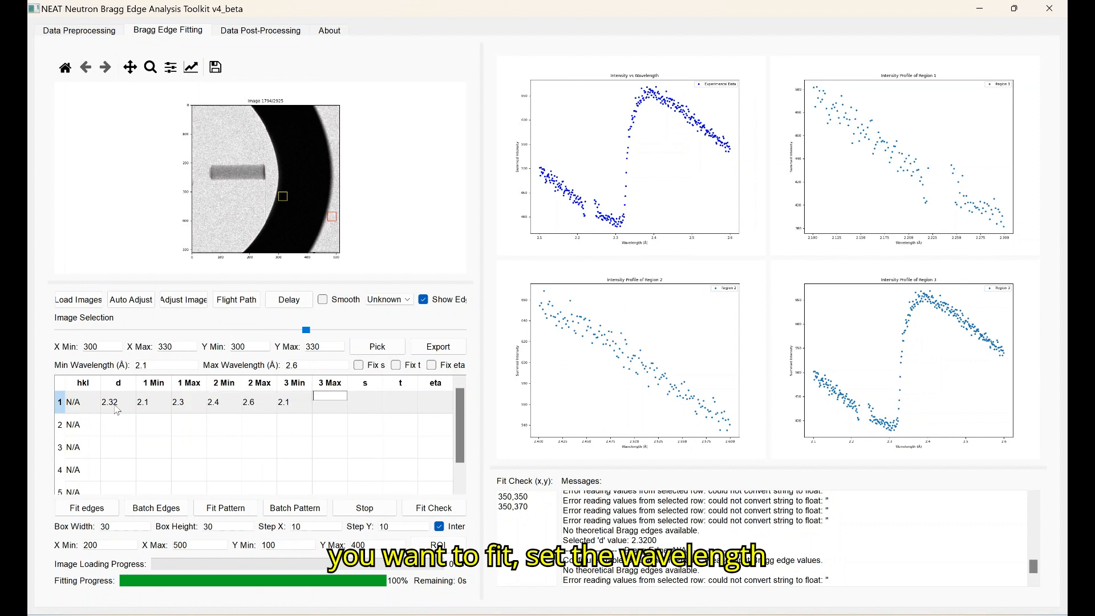
{"action": "type", "text": "2.6"}
{"action": "key", "text": "Tab"}
Set the first edge's initial parameters to s 0.002, t 0.02 and eta 0.2
{"action": "type", "text": "0.002"}
{"action": "key", "text": "Tab"}
{"action": "type", "text": "0"}
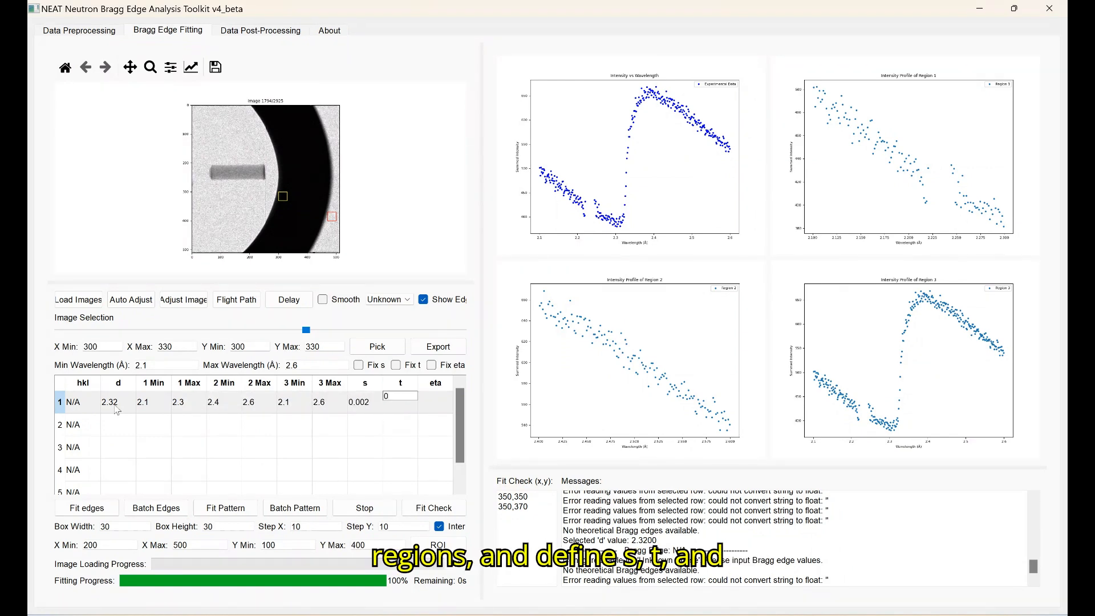
{"action": "key", "text": "Tab"}
{"action": "type", "text": "0.2"}
Run the individual edge fitting on the manually defined edge, and try full-pattern fitting with the unknown phase
{"action": "left_click", "coordinate": [116, 409]}
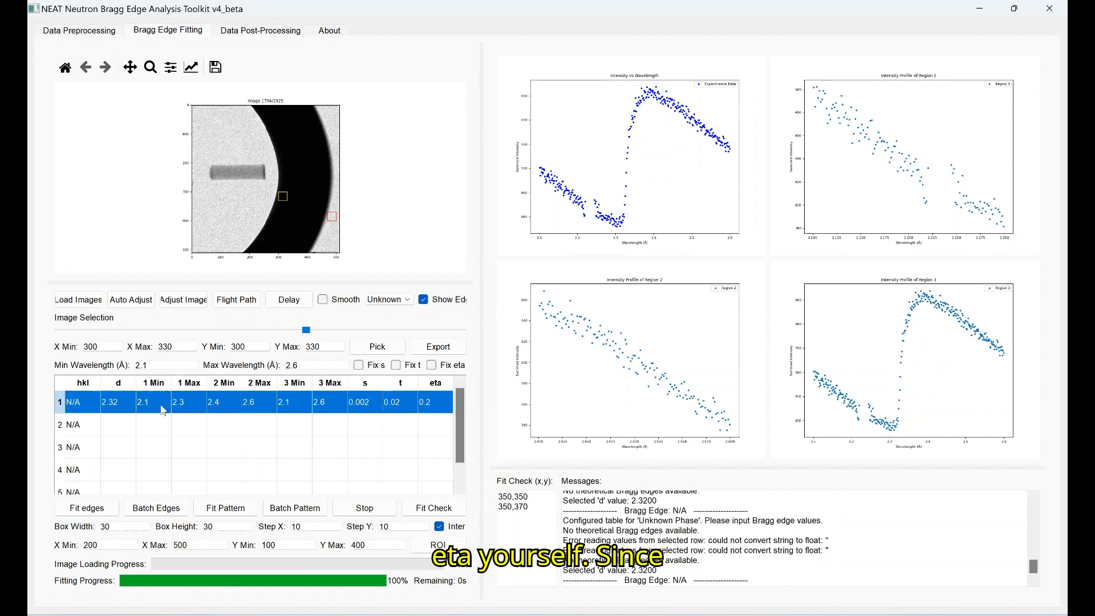
{"action": "left_click", "coordinate": [89, 512]}
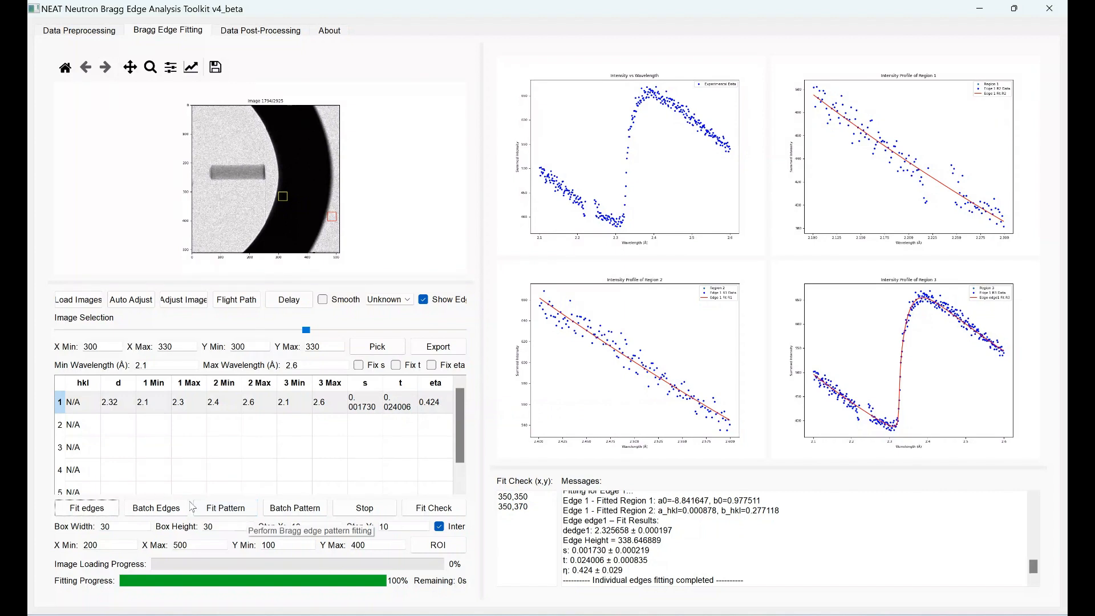
{"action": "left_click", "coordinate": [240, 513]}
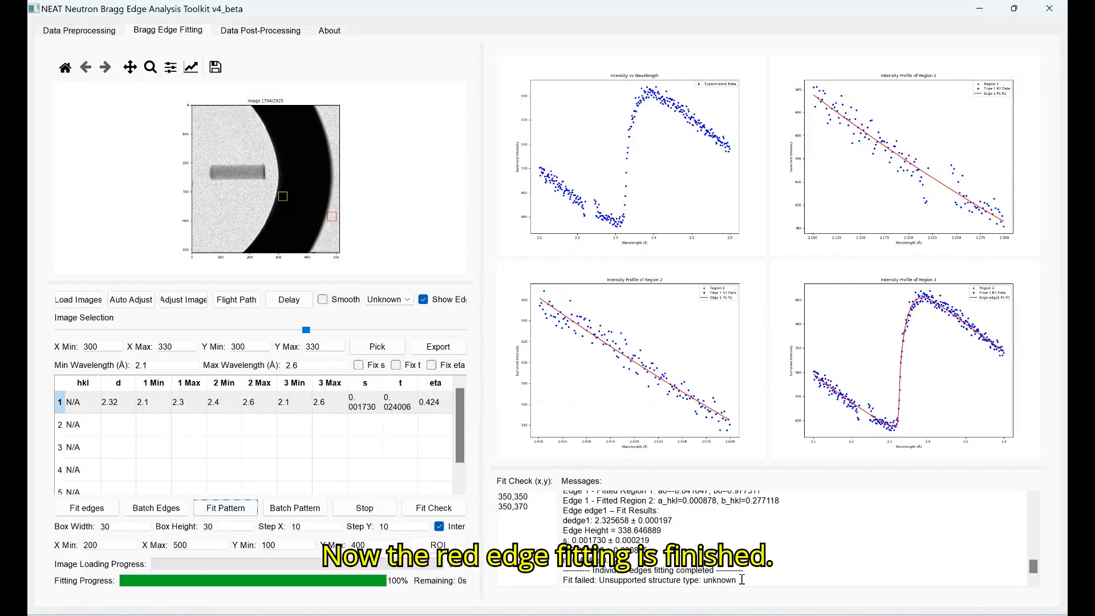
{"action": "left_click_drag", "start_coordinate": [741, 579], "coordinate": [562, 580]}
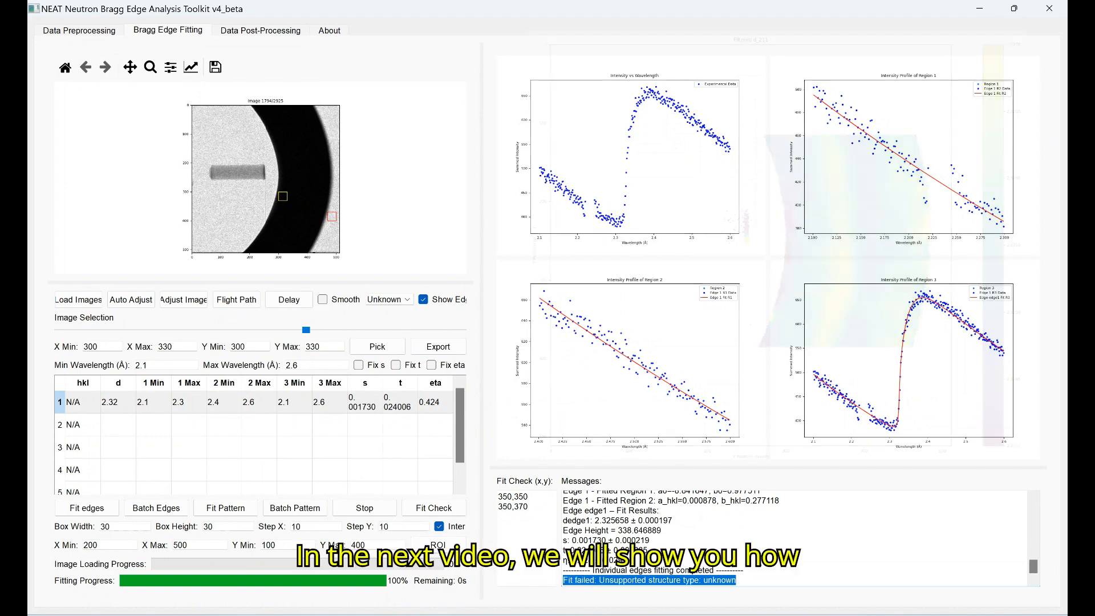